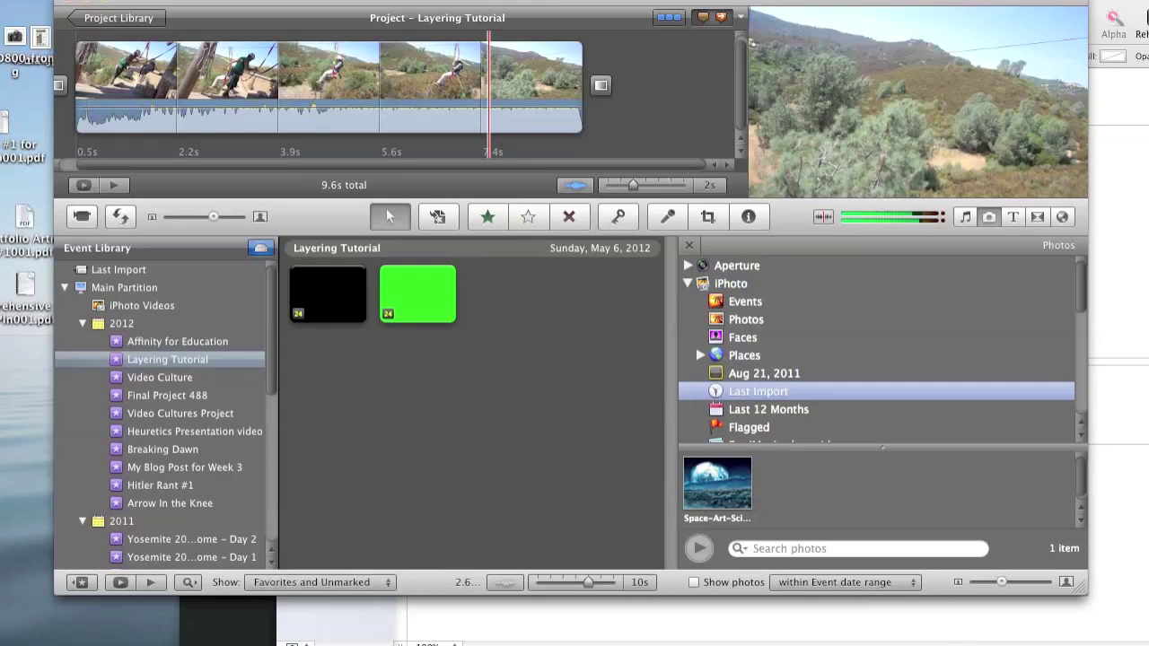
Check in iMovie's general preferences that Show Advanced Tools is enabled, and close the preferences
{"action": "left_click", "coordinate": [65, 2]}
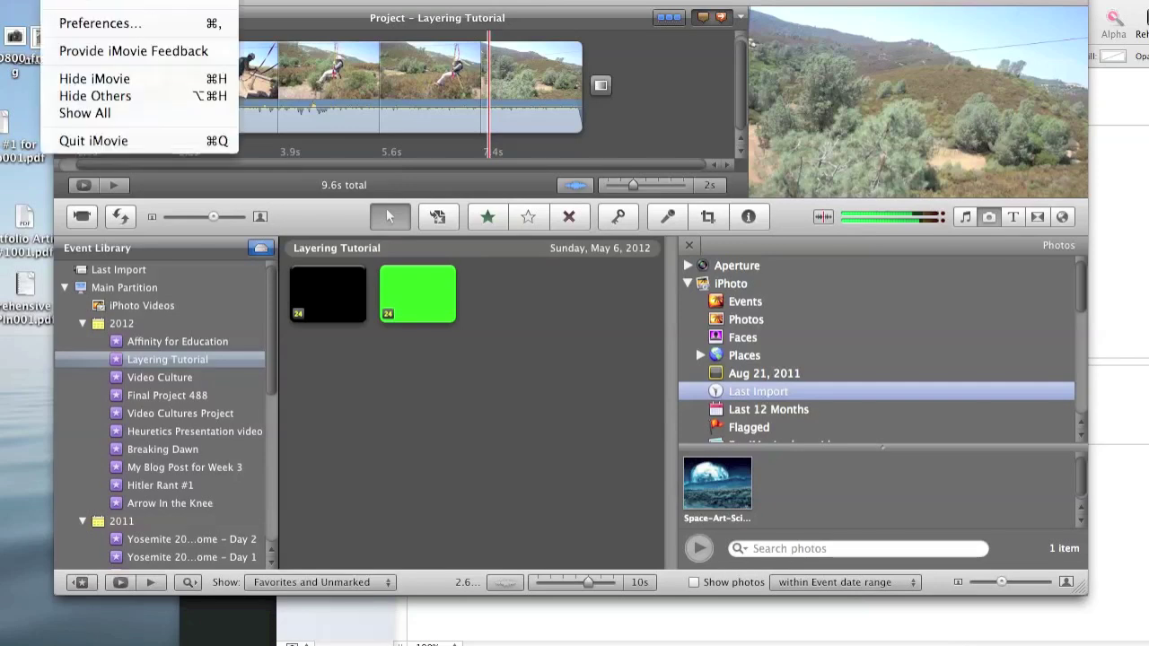
{"action": "left_click", "coordinate": [97, 23]}
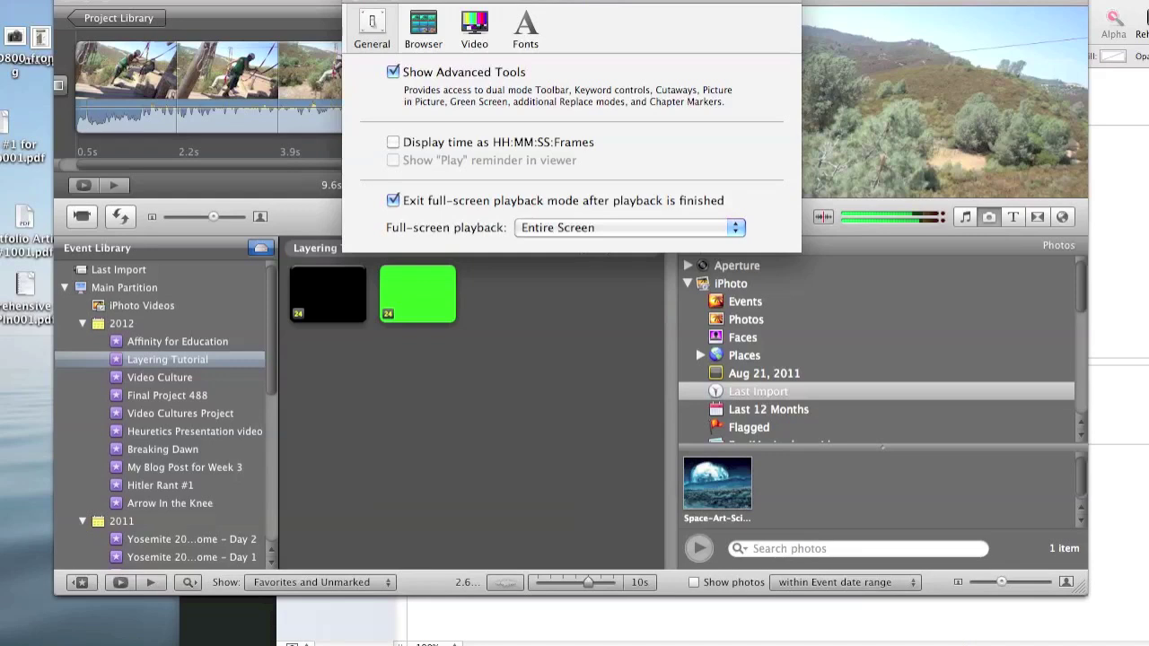
{"action": "key", "text": "super+w"}
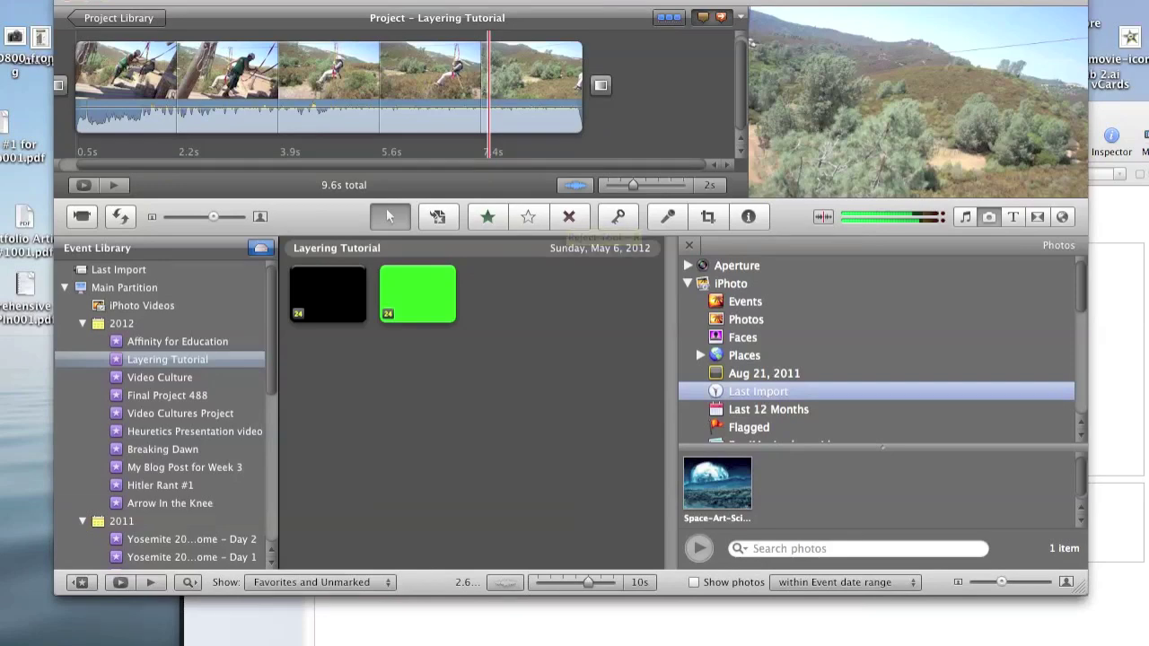
Switch to the untitled Keynote presentation, bring its whole slide into view and choose the White theme
{"action": "left_click", "coordinate": [648, 643]}
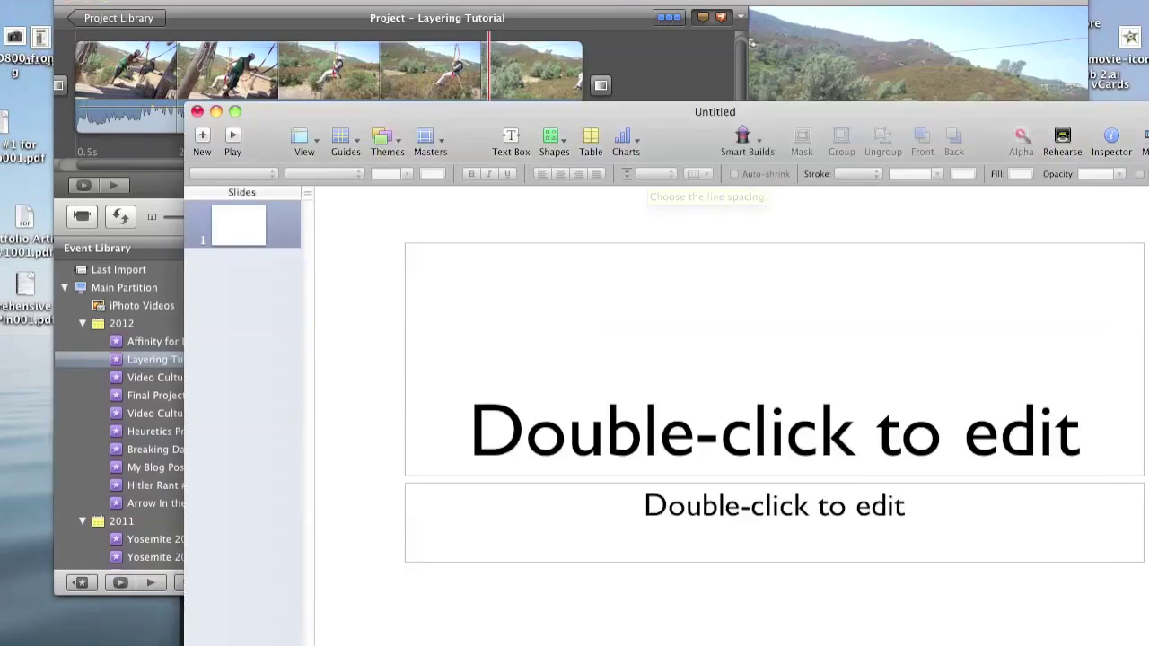
{"action": "left_click_drag", "start_coordinate": [643, 118], "coordinate": [523, 1]}
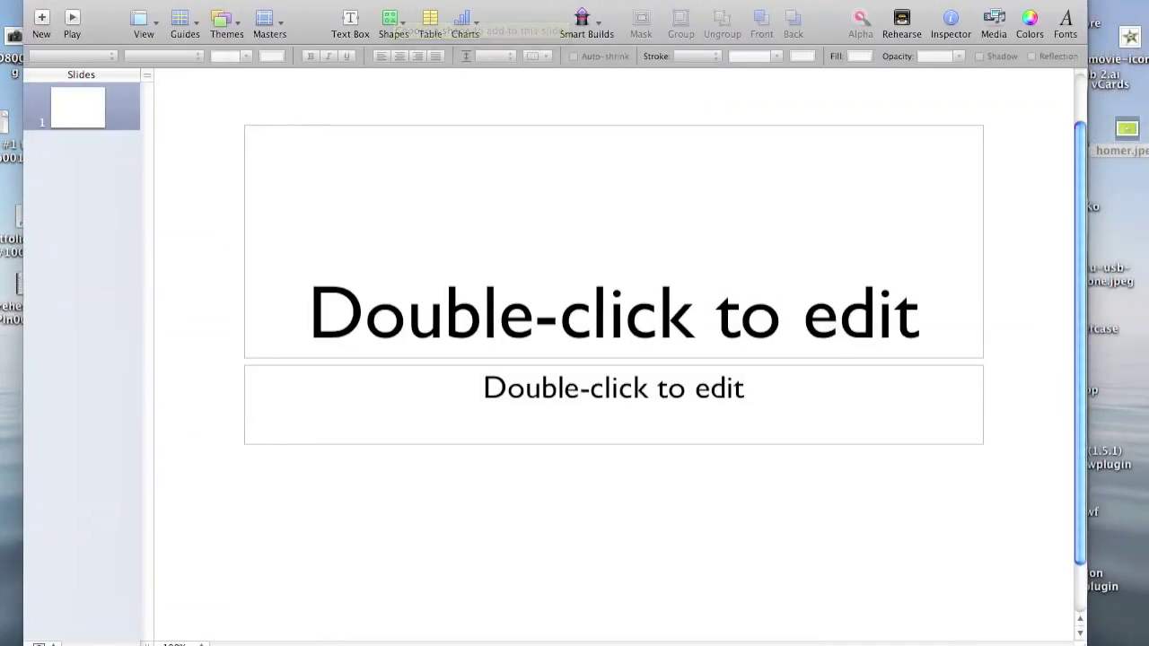
{"action": "left_click", "coordinate": [268, 22]}
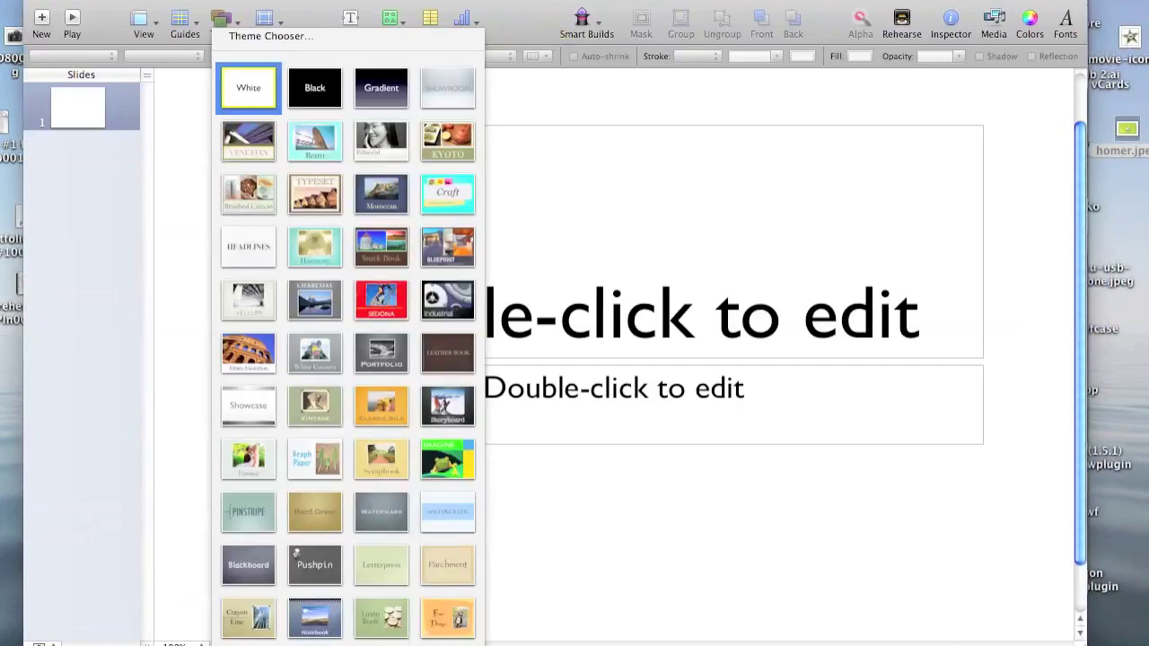
{"action": "left_click", "coordinate": [248, 88]}
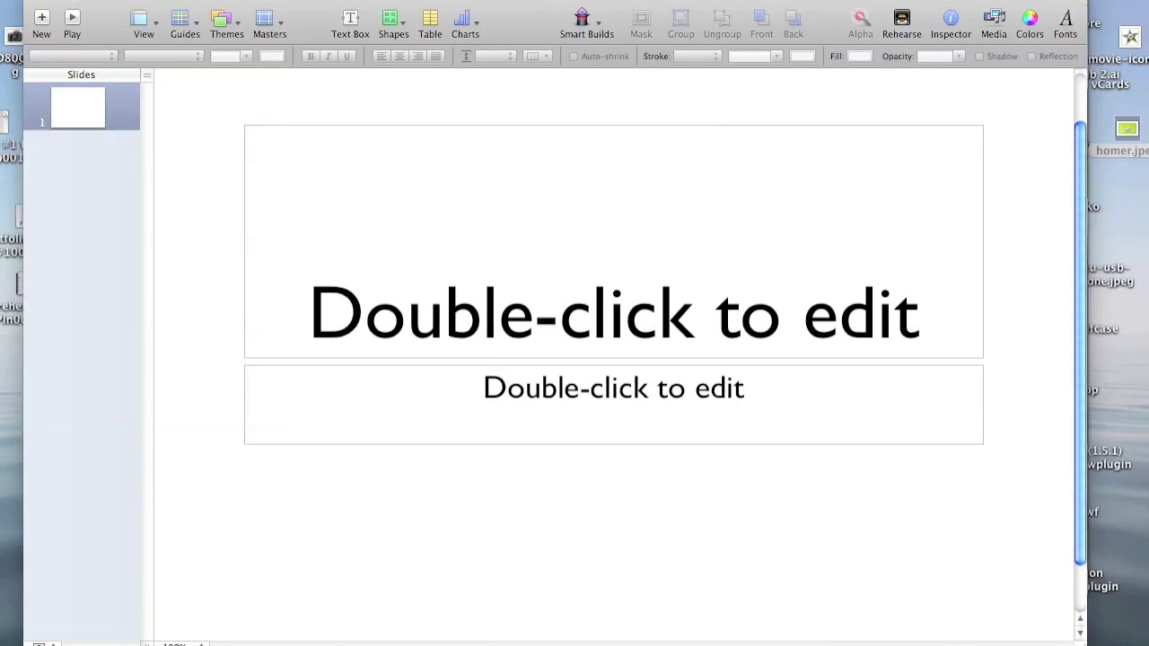
Set the slide's background colour fill to bright green
{"action": "left_click", "coordinate": [950, 25]}
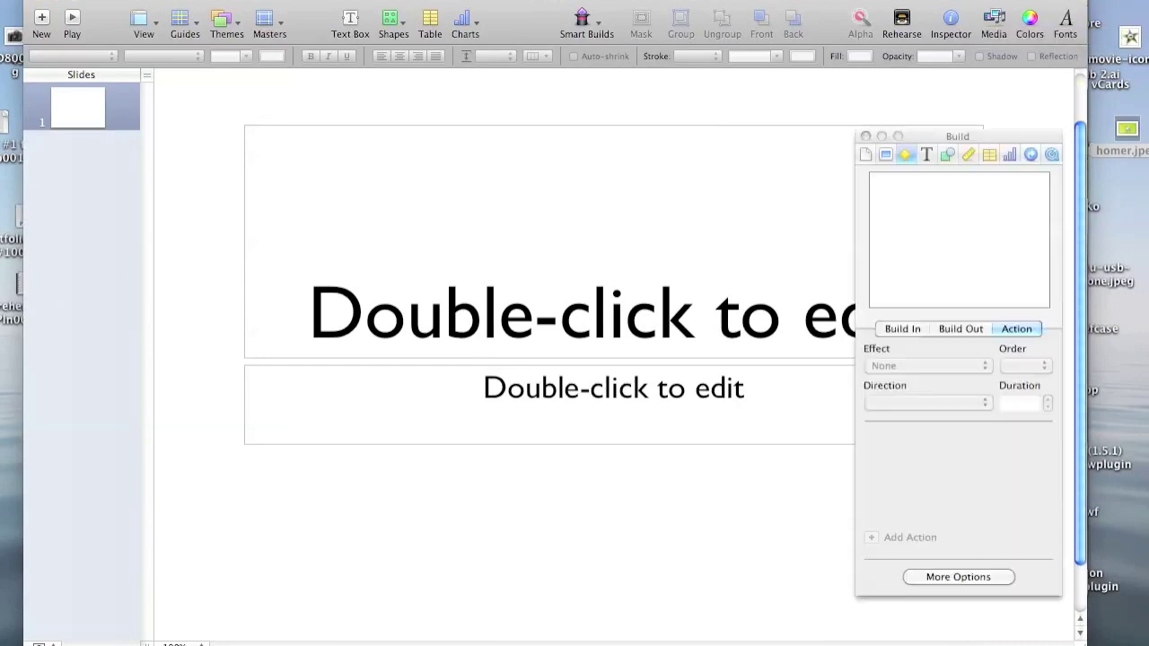
{"action": "left_click", "coordinate": [885, 154]}
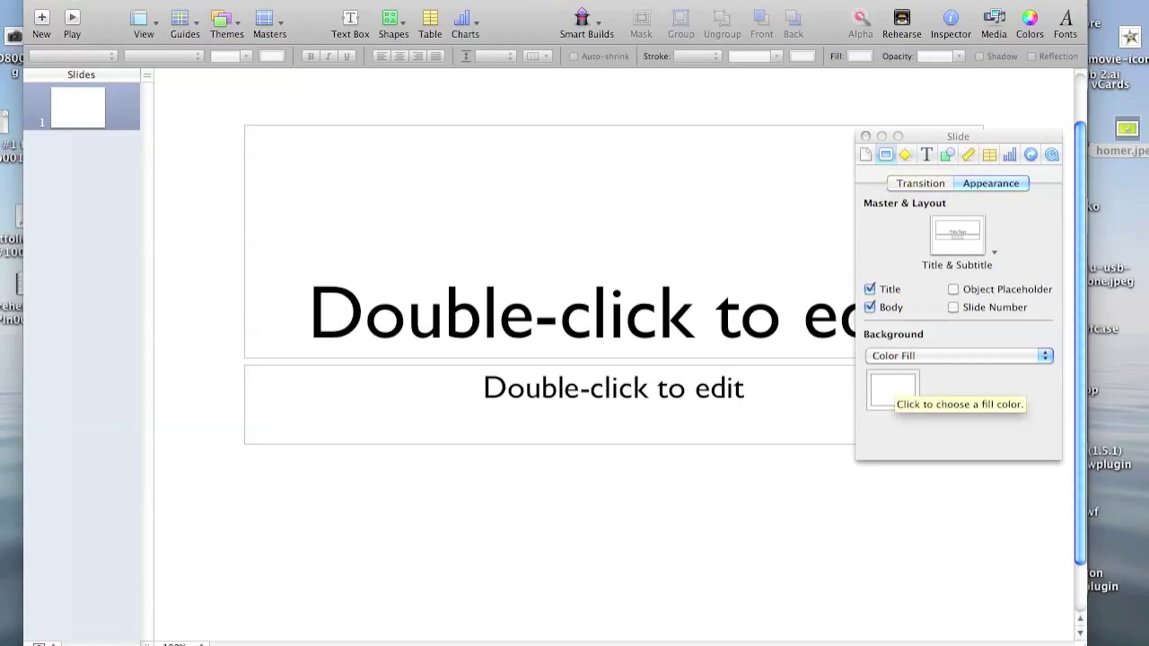
{"action": "left_click", "coordinate": [893, 389]}
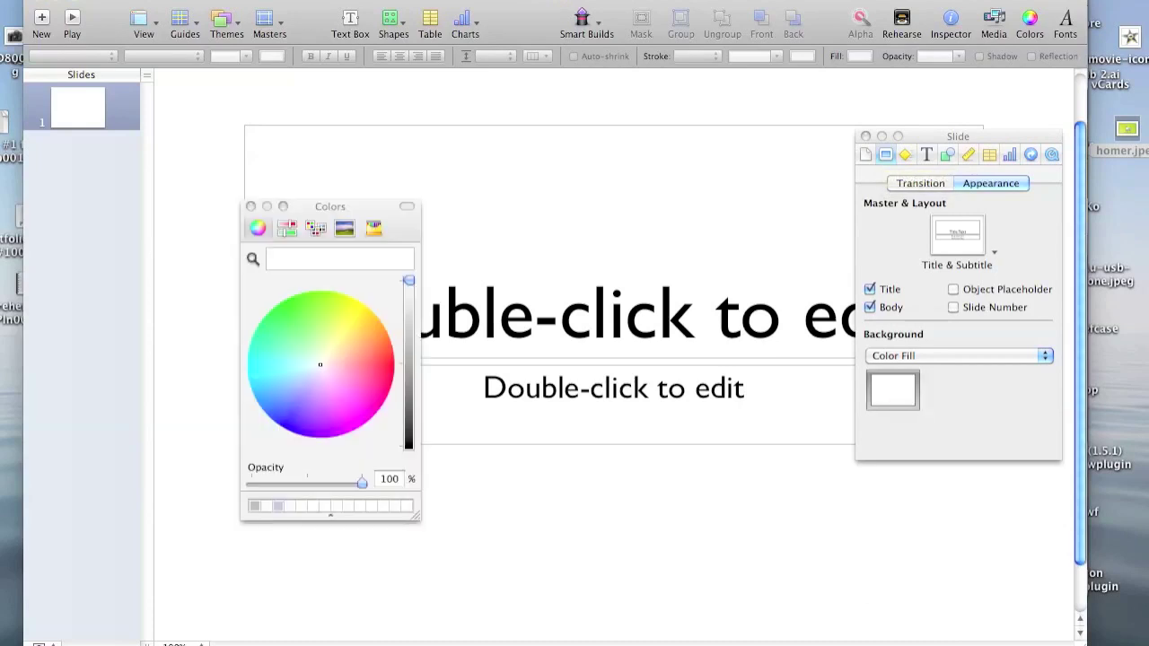
{"action": "left_click", "coordinate": [288, 318]}
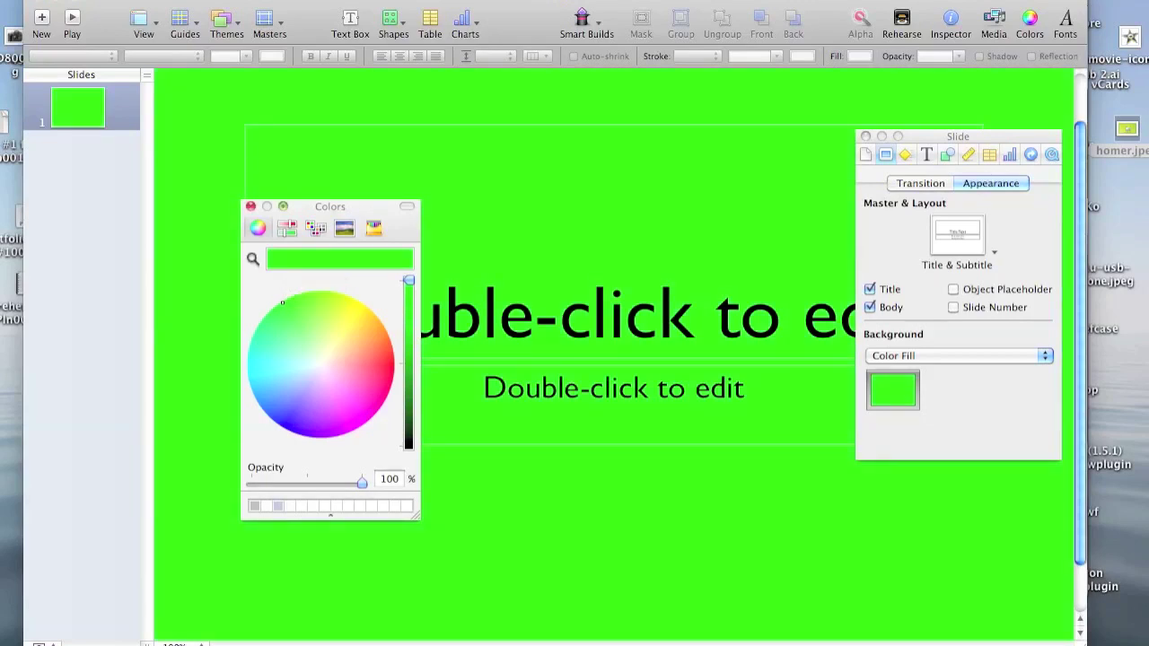
{"action": "left_click", "coordinate": [251, 206]}
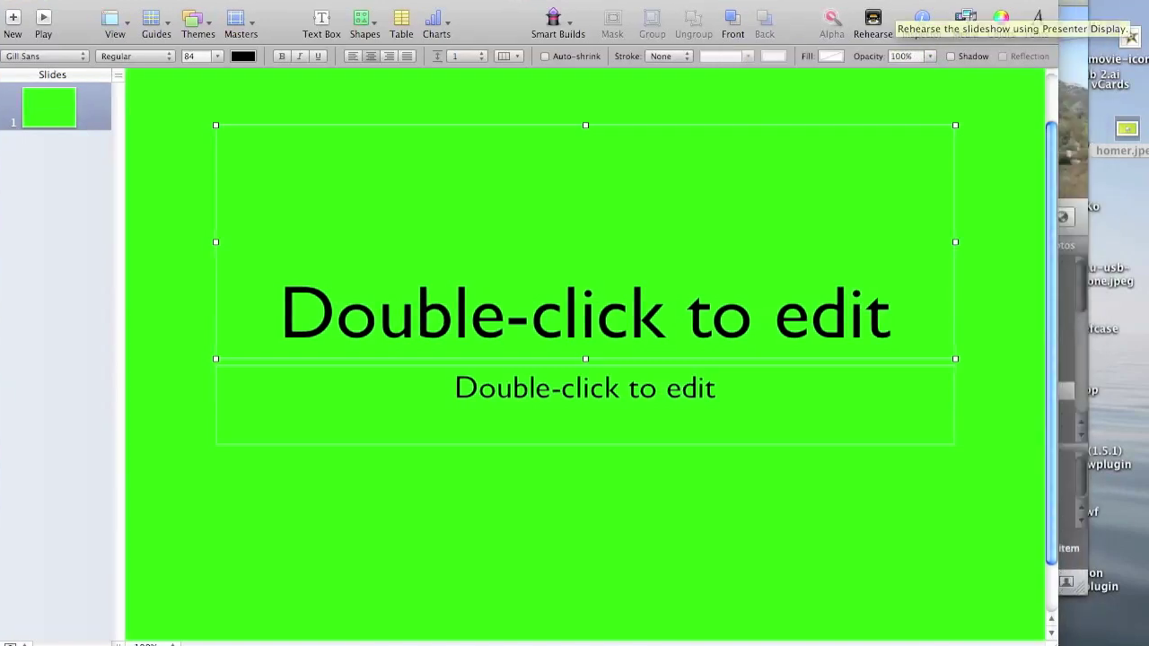
Delete both the title and subtitle placeholders from the green slide
{"action": "mouse_move", "coordinate": [1127, 129]}
{"action": "left_mouse_down"}
{"action": "mouse_move", "coordinate": [1084, 144]}
{"action": "mouse_move", "coordinate": [942, 152]}
{"action": "mouse_move", "coordinate": [828, 130]}
{"action": "mouse_move", "coordinate": [1134, 134]}
{"action": "left_mouse_up"}
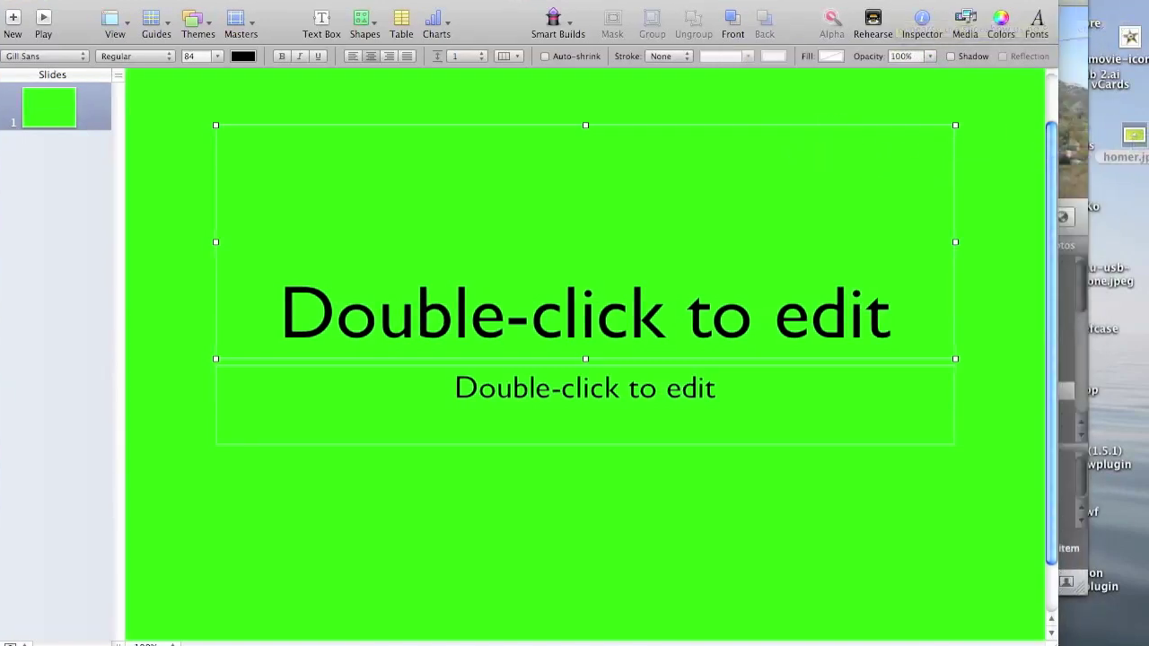
{"action": "left_click", "coordinate": [144, 246]}
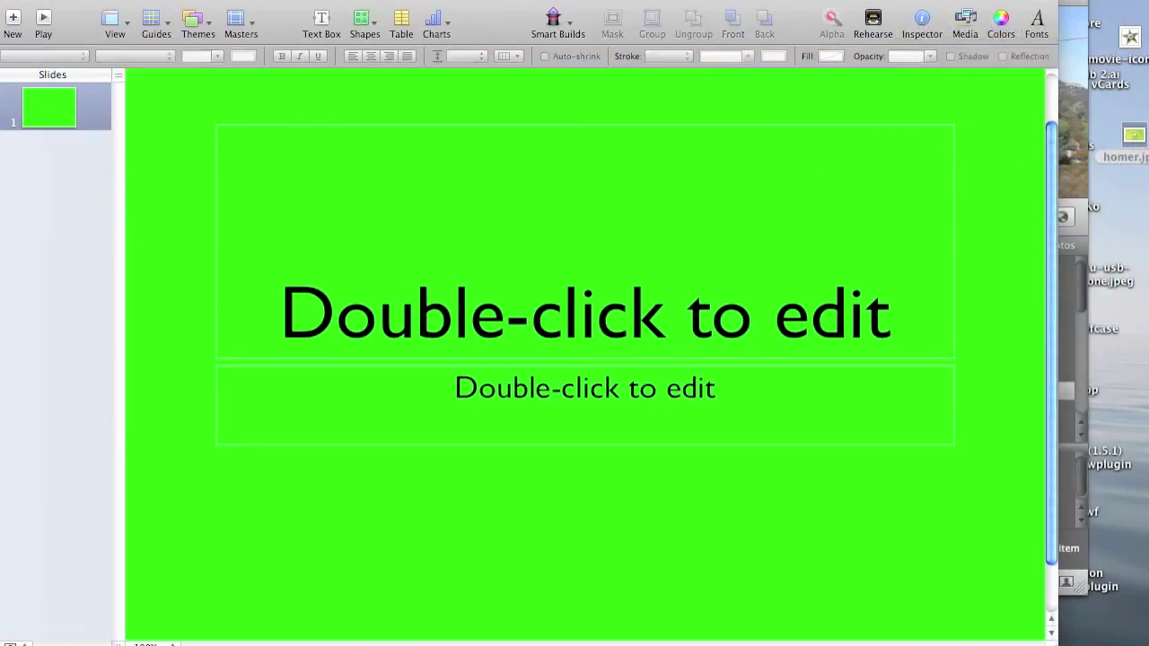
{"action": "left_click_drag", "start_coordinate": [143, 246], "coordinate": [386, 466]}
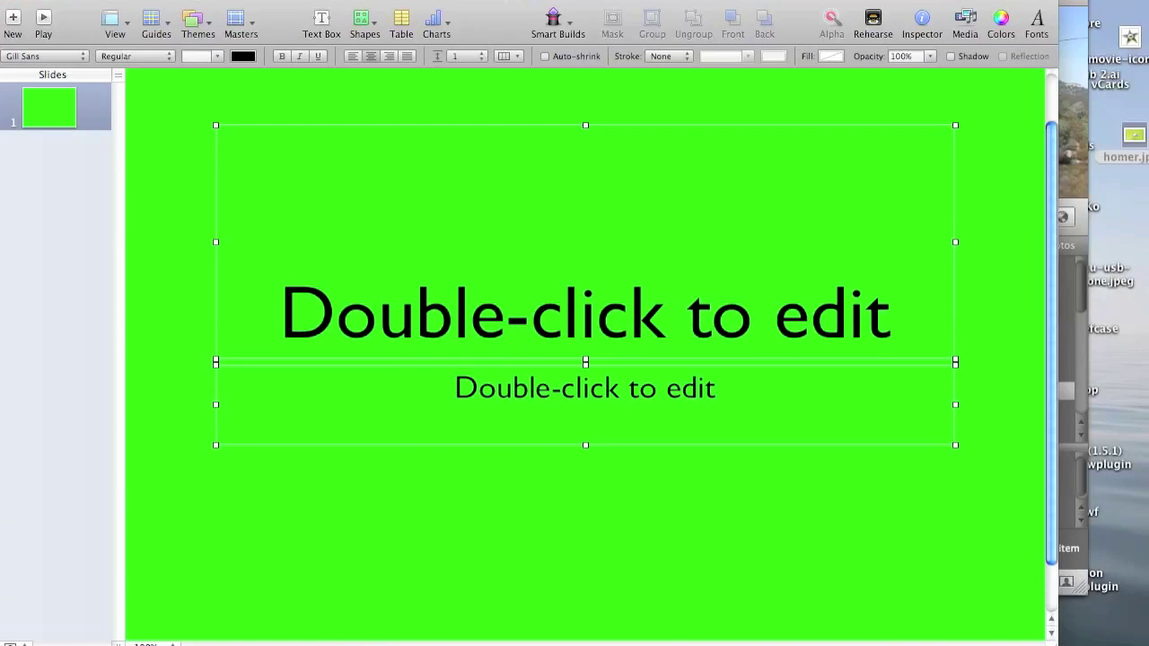
{"action": "key", "text": "Delete"}
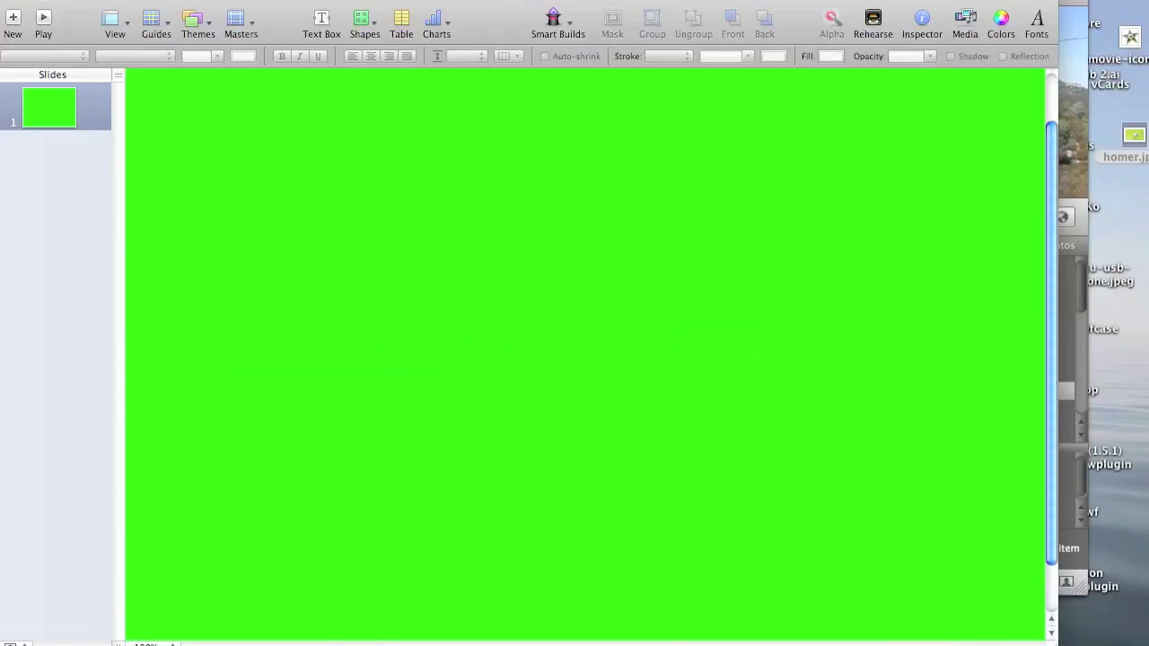
Place homer.jpeg from the desktop on the slide, shrink it to about half the slide's width and centre it
{"action": "left_click_drag", "start_coordinate": [1134, 135], "coordinate": [495, 305]}
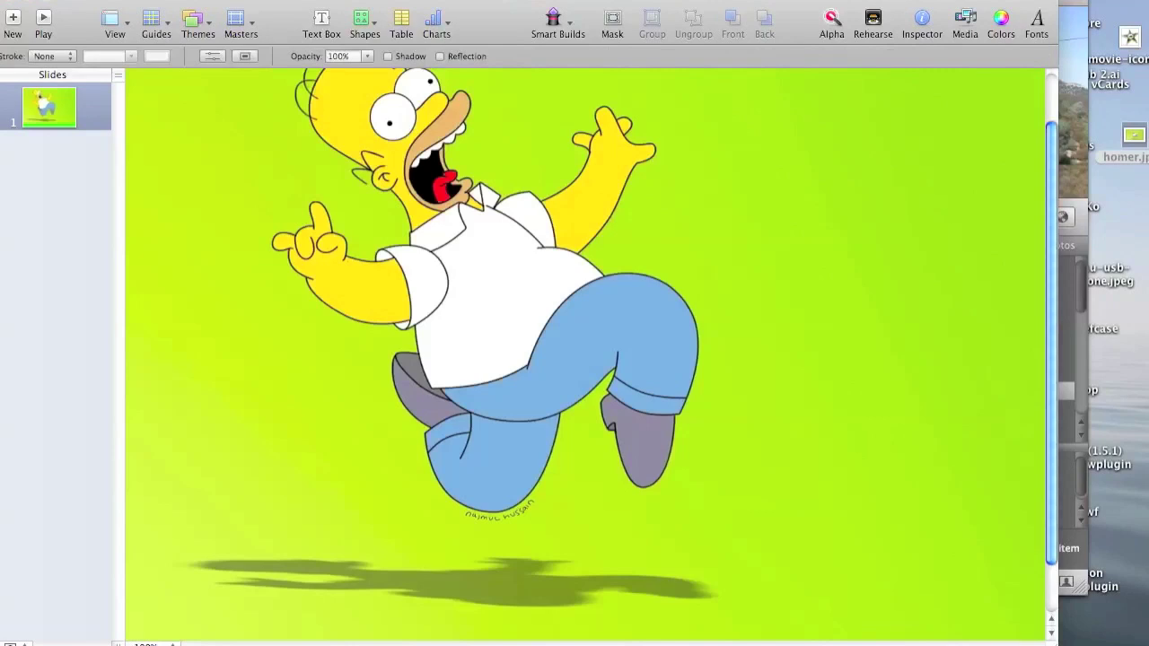
{"action": "left_click_drag", "start_coordinate": [506, 287], "coordinate": [735, 408]}
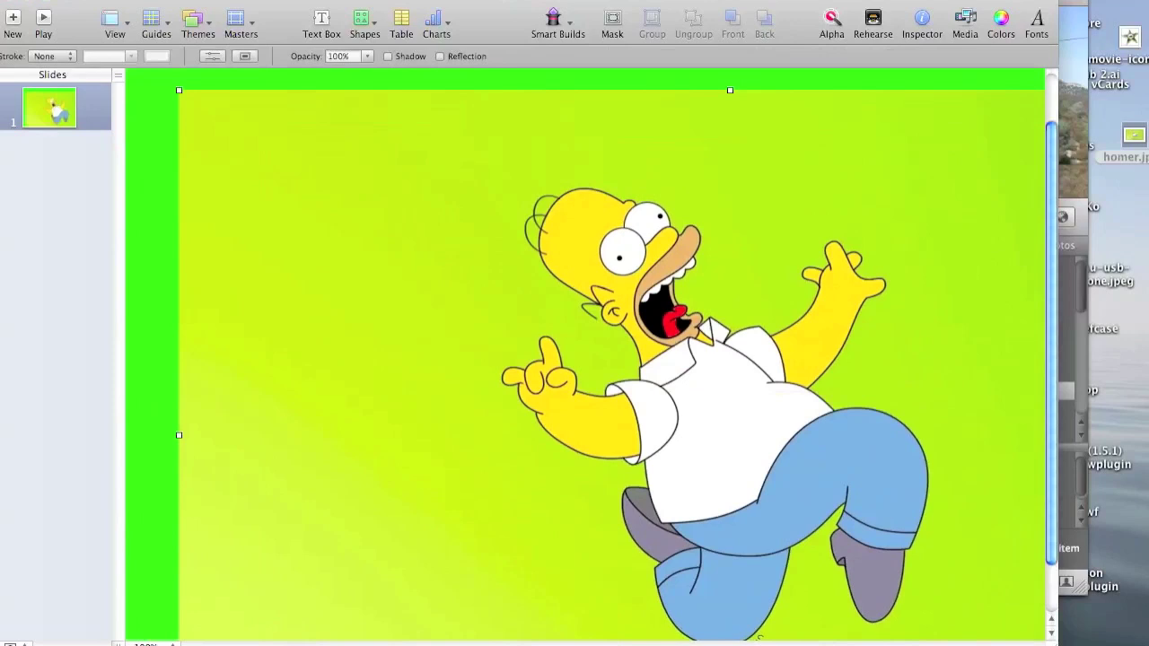
{"action": "left_click_drag", "start_coordinate": [178, 89], "coordinate": [649, 386]}
{"action": "left_click_drag", "start_coordinate": [804, 461], "coordinate": [503, 247]}
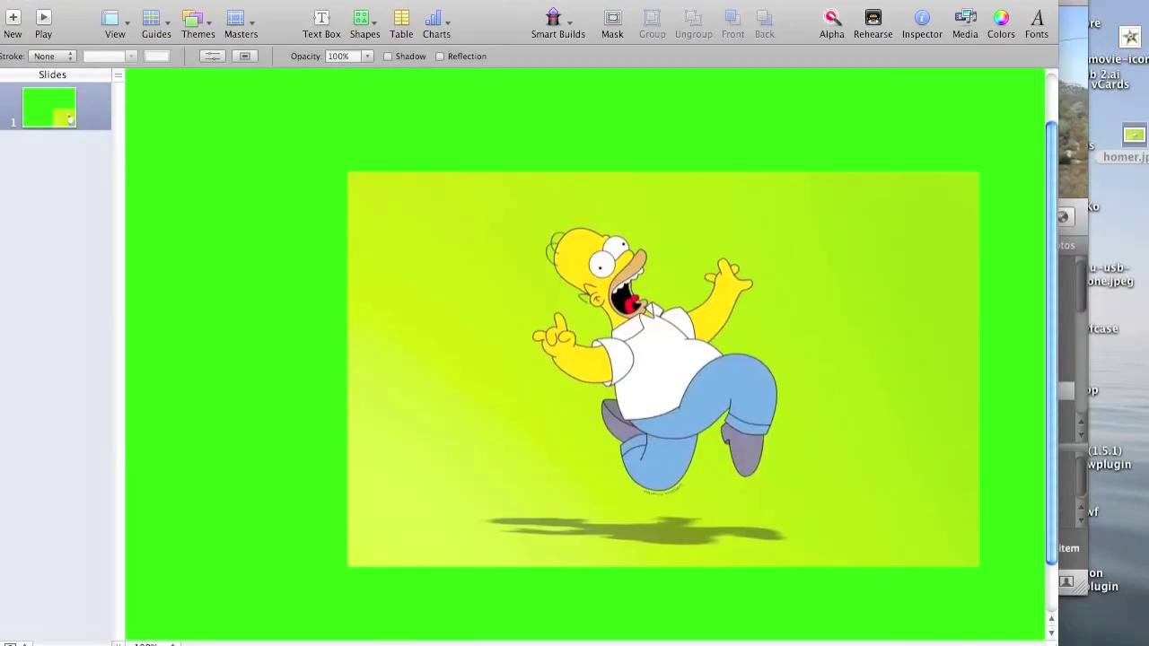
{"action": "left_click_drag", "start_coordinate": [346, 171], "coordinate": [514, 275]}
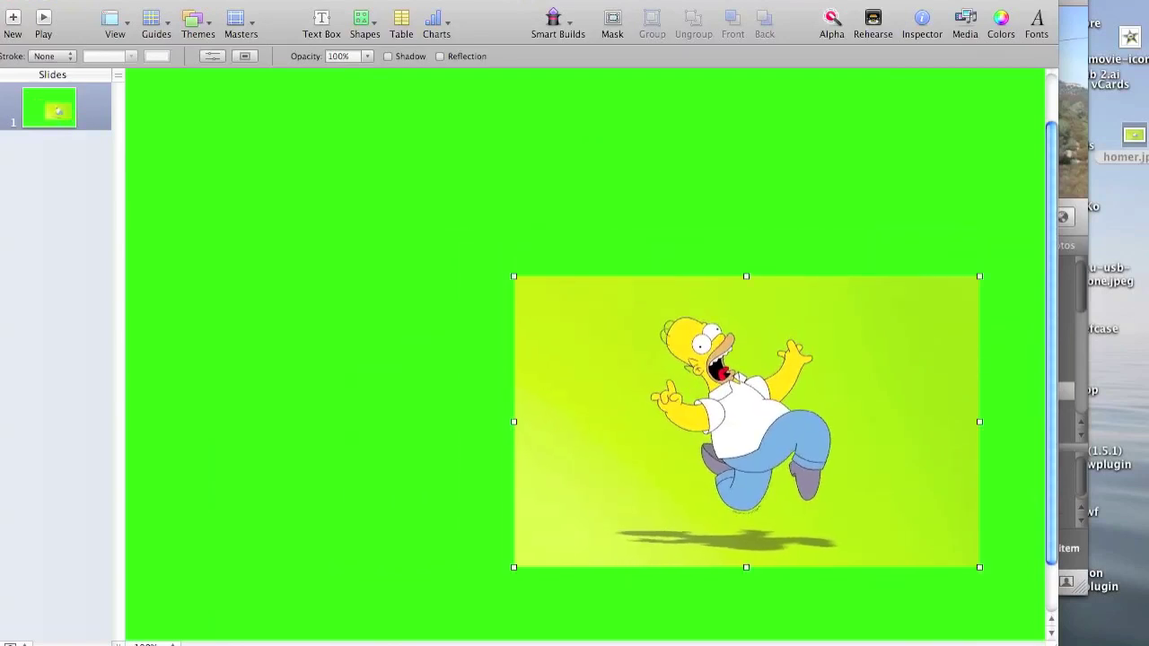
{"action": "left_click_drag", "start_coordinate": [607, 357], "coordinate": [445, 275]}
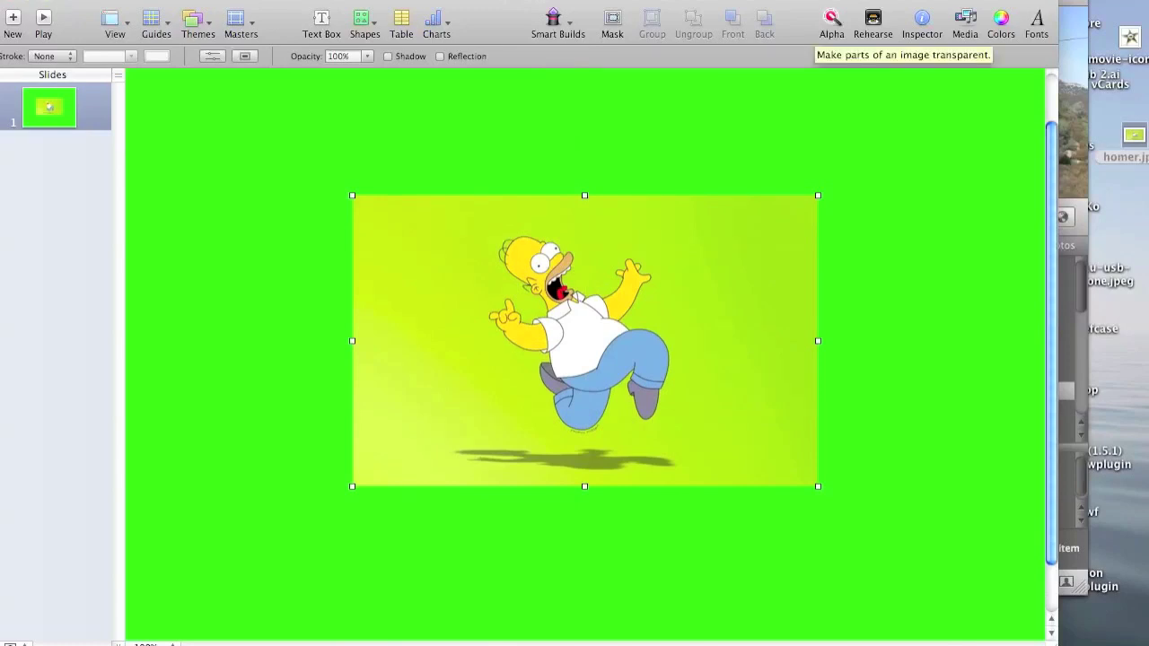
Make the Homer image's yellow-green background and the shadow beneath the figure transparent with the Alpha tool
{"action": "left_click", "coordinate": [831, 20]}
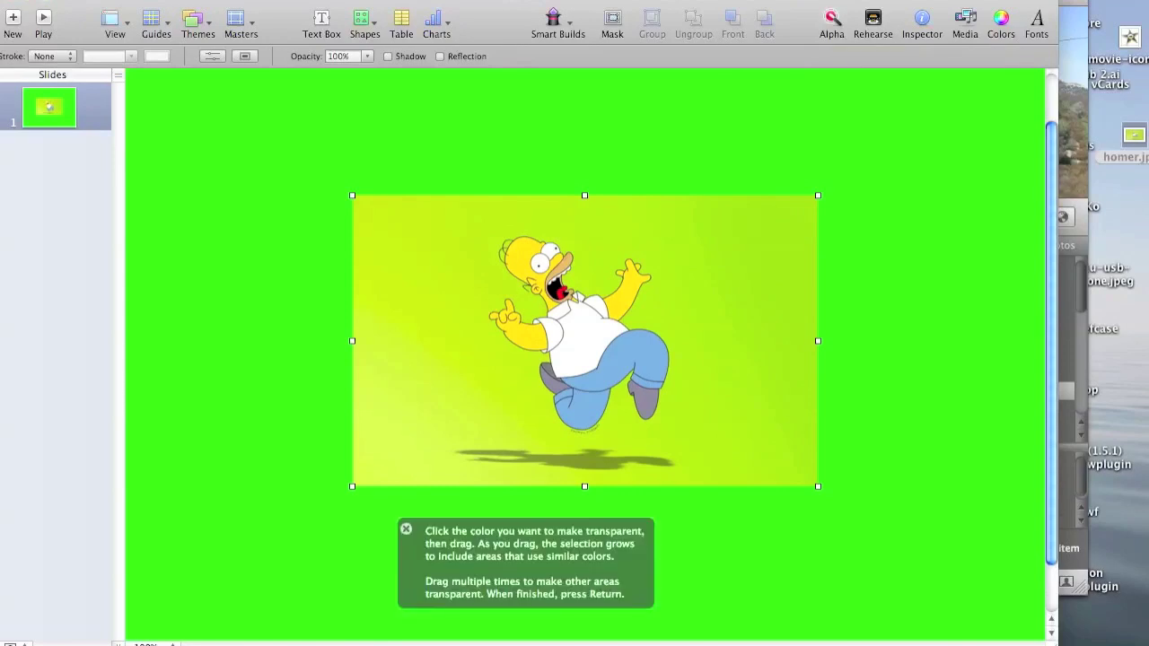
{"action": "left_click_drag", "start_coordinate": [711, 224], "coordinate": [711, 305]}
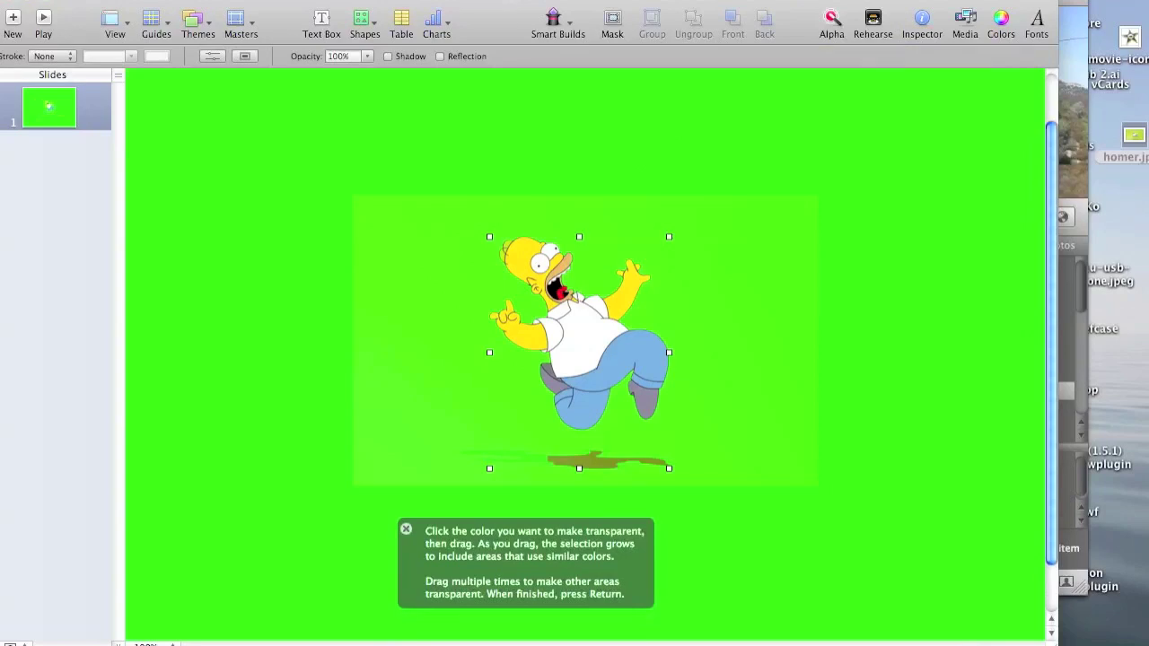
{"action": "left_click_drag", "start_coordinate": [571, 461], "coordinate": [669, 466]}
{"action": "key", "text": "Return"}
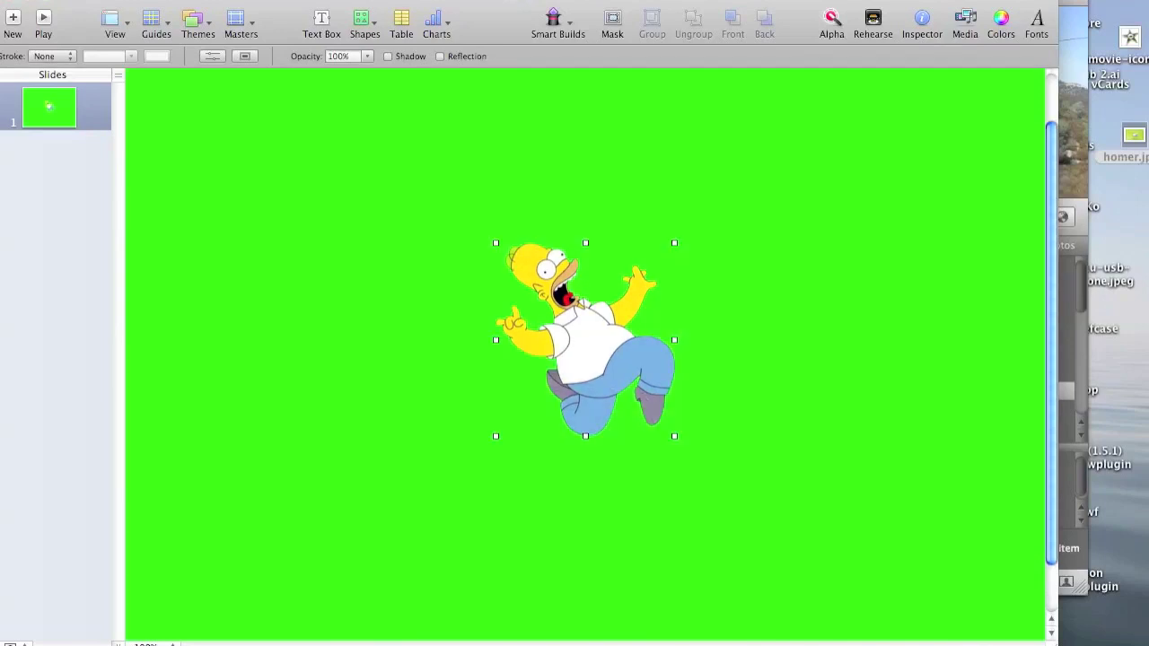
Shift the Homer cutout towards the slide's upper left and give it a Move action build
{"action": "left_click_drag", "start_coordinate": [576, 302], "coordinate": [443, 243]}
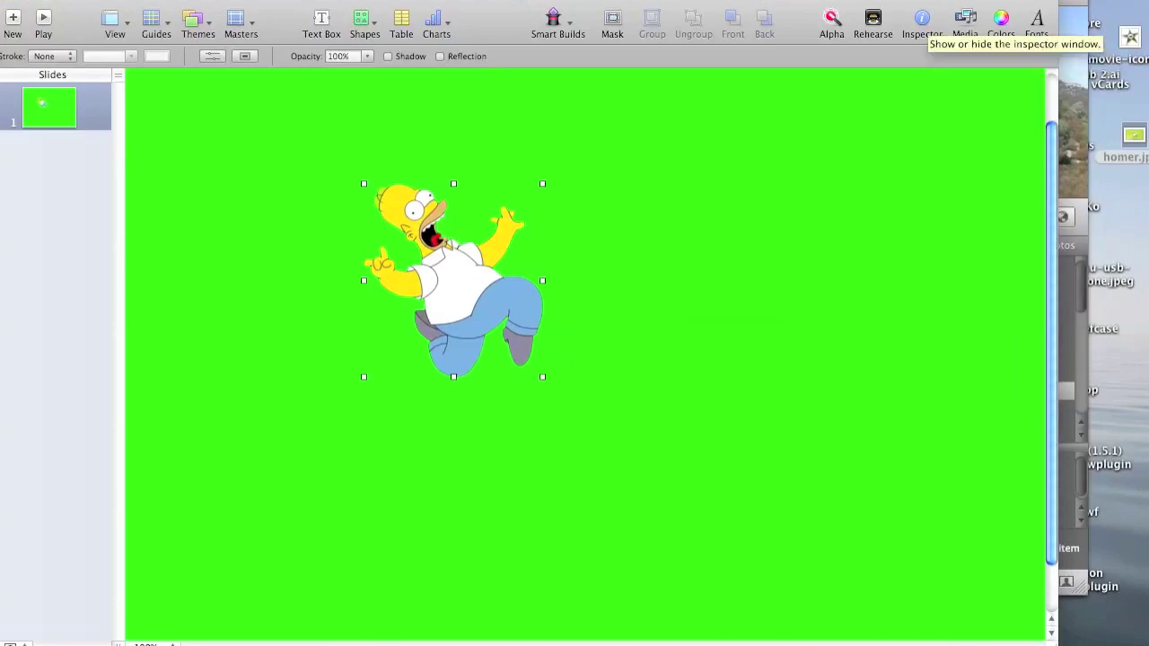
{"action": "left_click", "coordinate": [922, 18]}
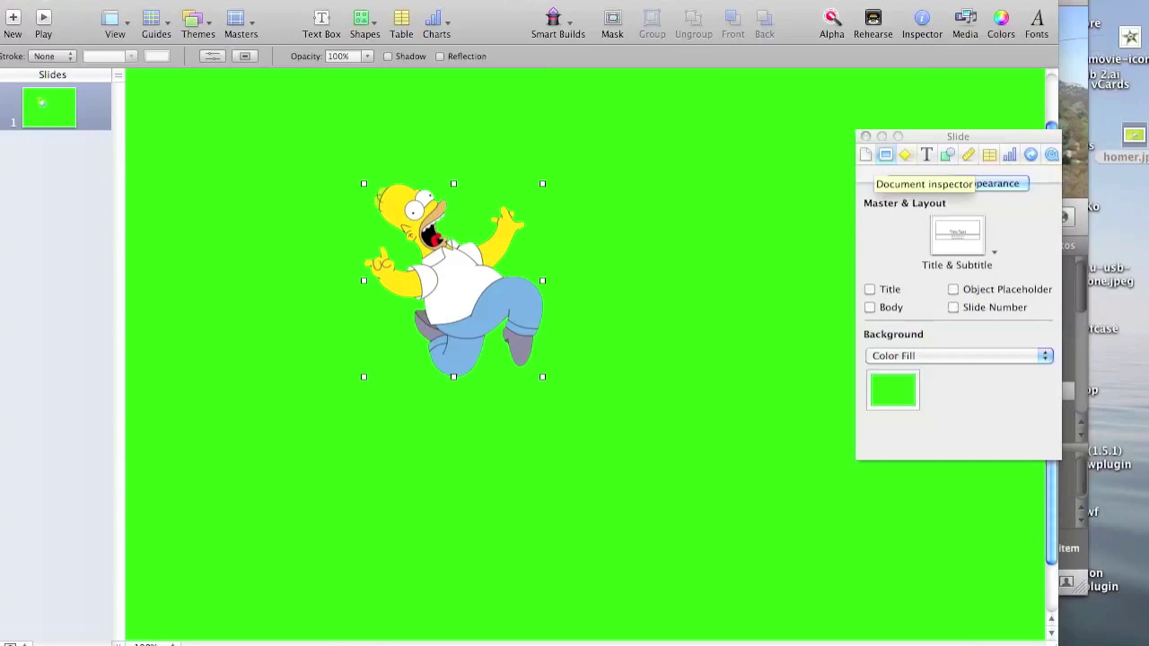
{"action": "left_click", "coordinate": [906, 155]}
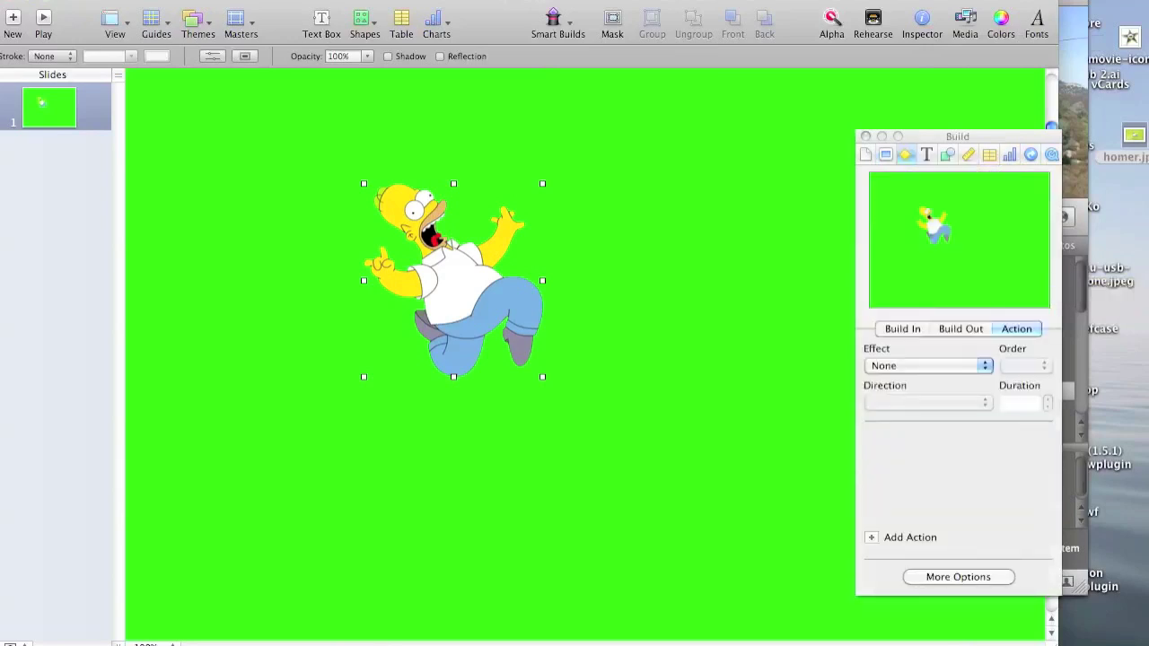
{"action": "left_click", "coordinate": [983, 366]}
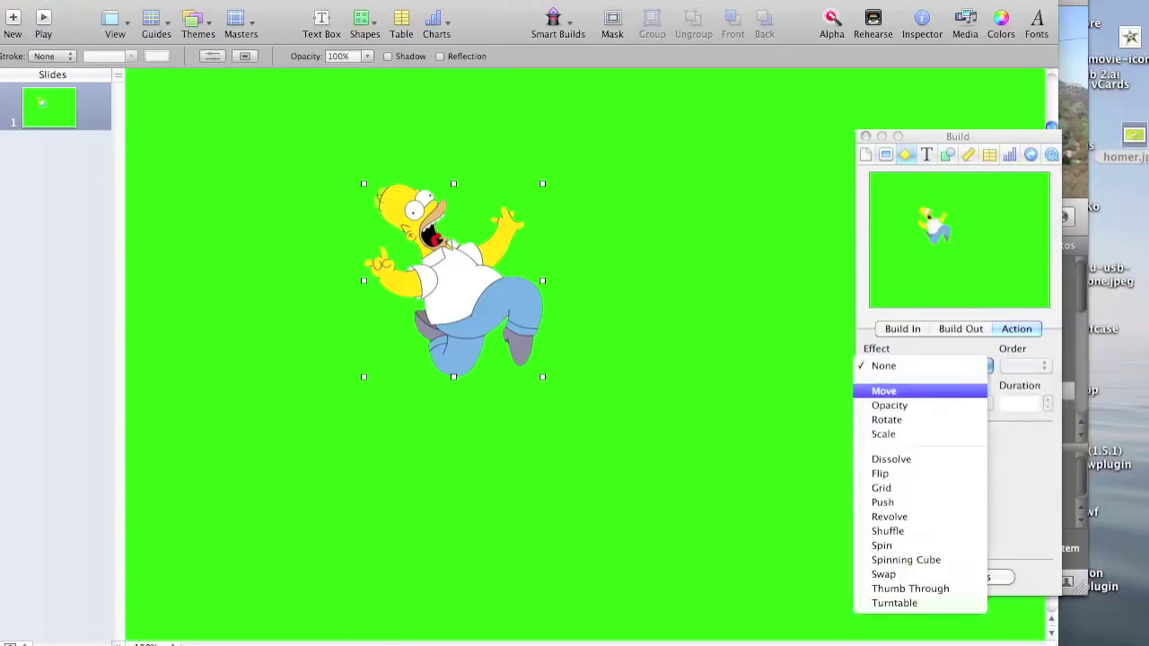
{"action": "left_click", "coordinate": [884, 390]}
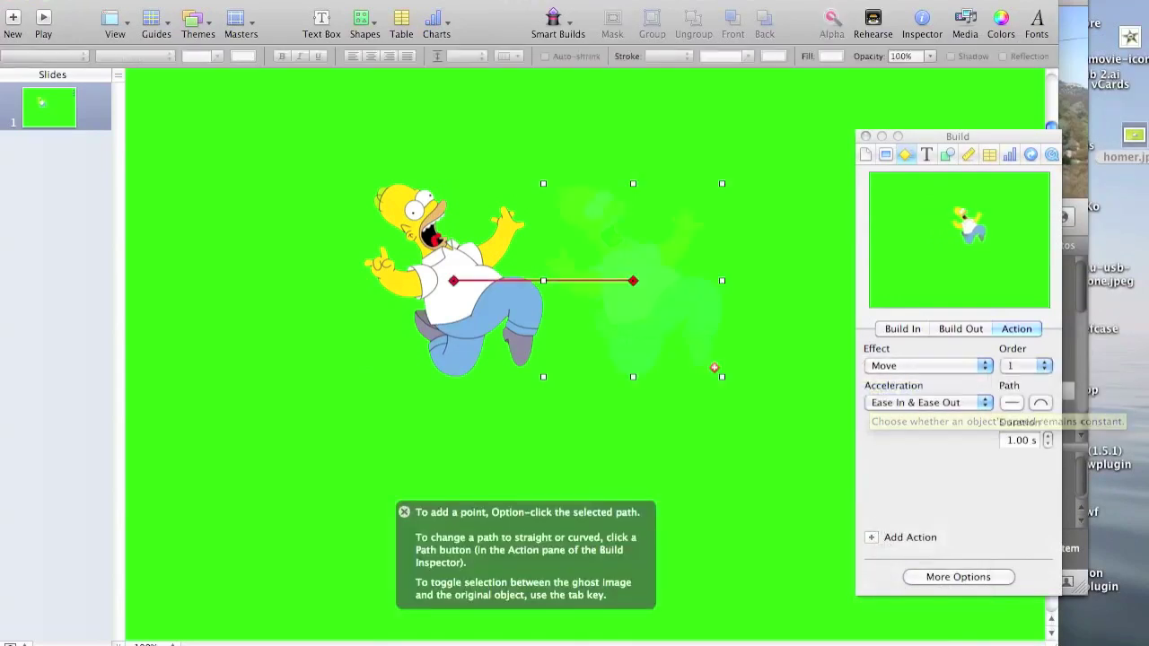
Stretch Homer's straight Move path diagonally, starting just off the slide's upper-right corner and ending beyond its lower-left corner
{"action": "left_click_drag", "start_coordinate": [453, 281], "coordinate": [907, 180]}
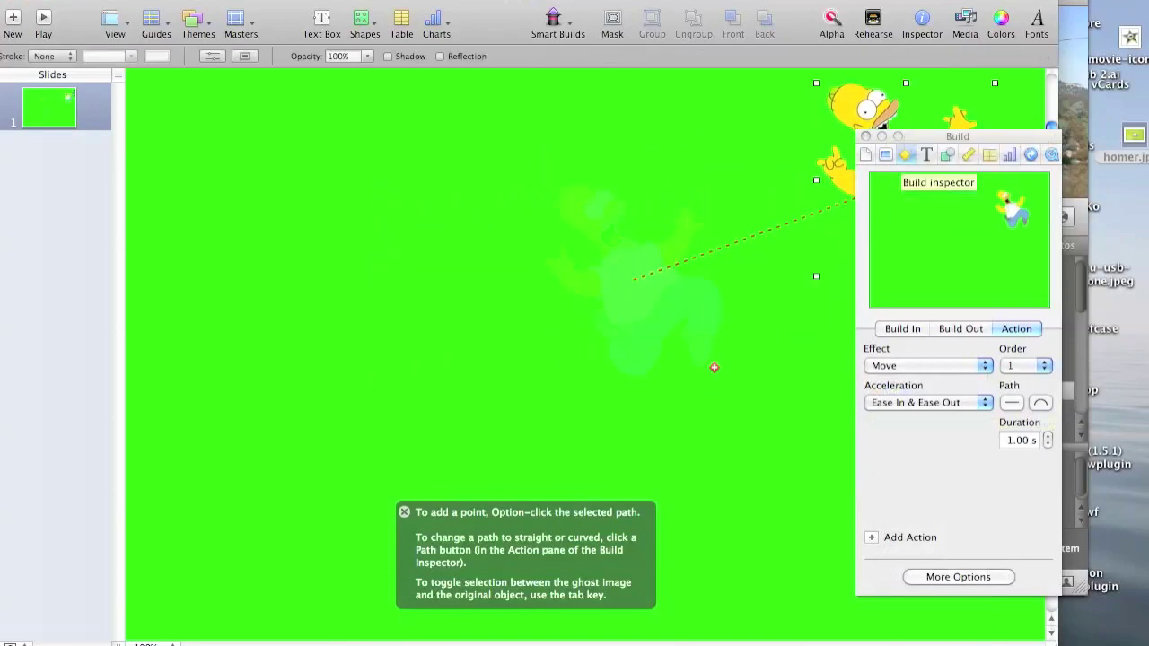
{"action": "left_click_drag", "start_coordinate": [714, 368], "coordinate": [333, 595]}
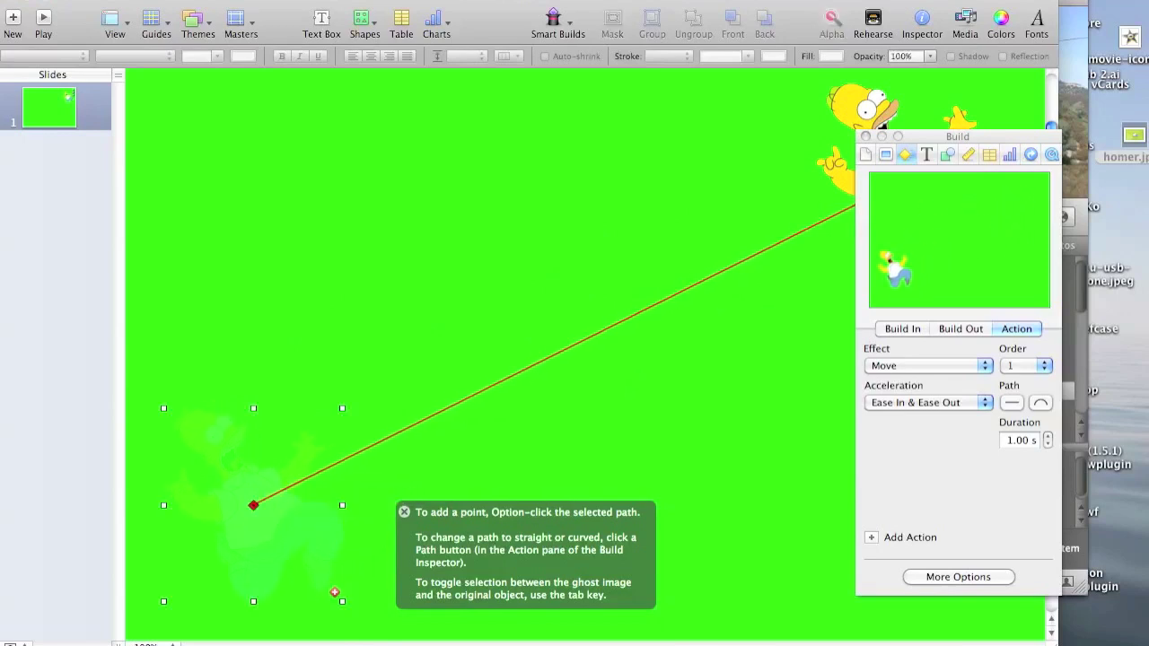
{"action": "left_click", "coordinate": [147, 643]}
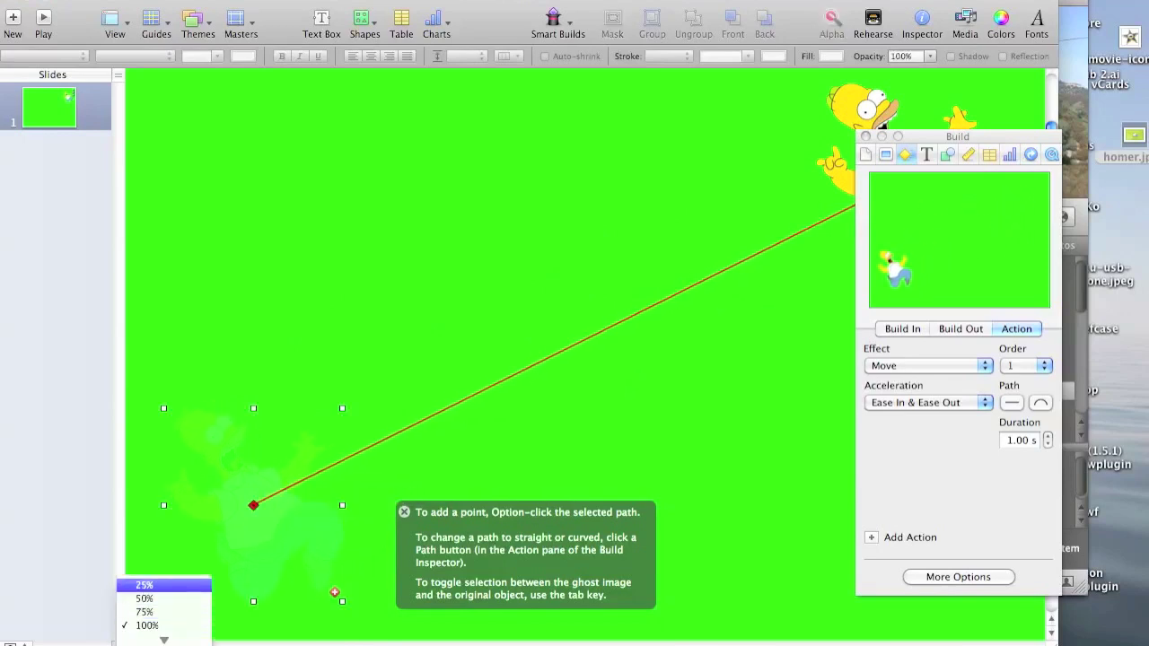
{"action": "left_click", "coordinate": [152, 585]}
{"action": "key", "text": "super+shift+comma"}
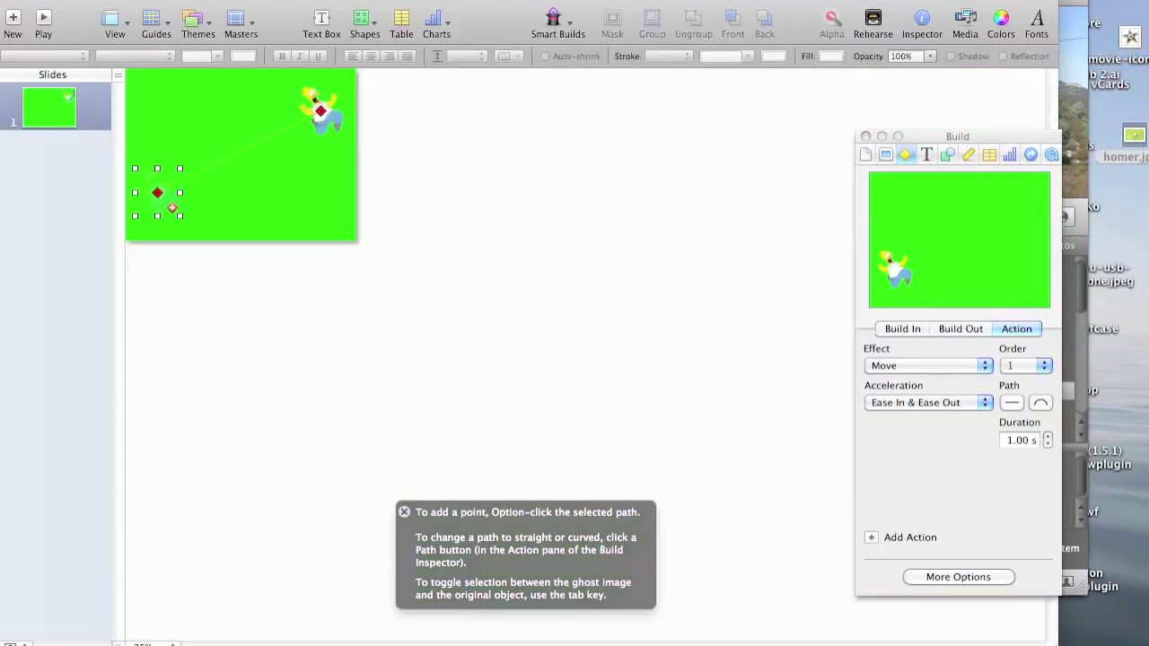
{"action": "key", "text": "Tab"}
{"action": "left_click_drag", "start_coordinate": [314, 99], "coordinate": [379, 79]}
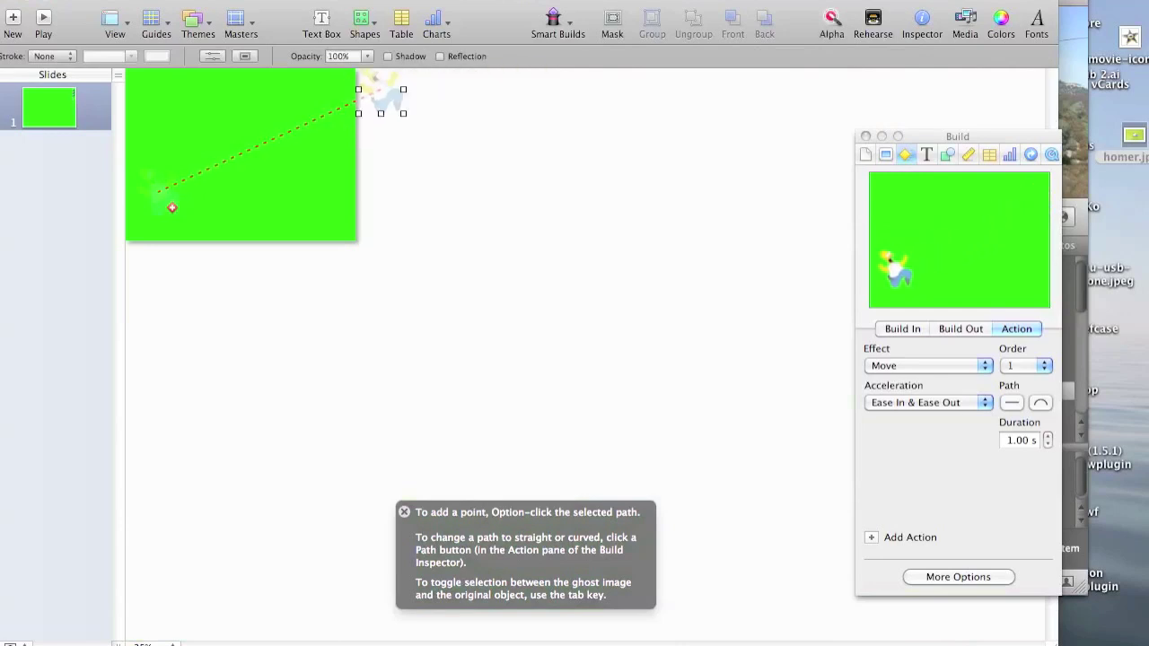
{"action": "left_click_drag", "start_coordinate": [172, 207], "coordinate": [134, 268]}
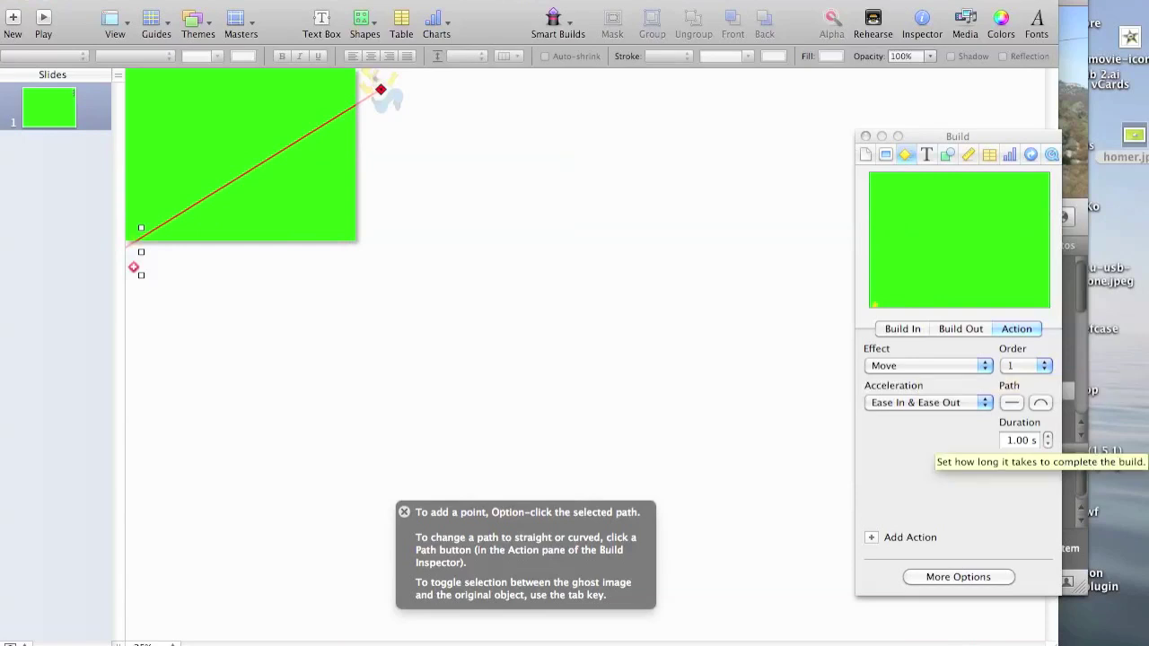
Set the duration of Homer's Move action build to 3.00 s
{"action": "left_click", "coordinate": [1047, 436]}
{"action": "left_click", "coordinate": [1048, 436]}
{"action": "left_click", "coordinate": [1047, 436]}
{"action": "left_click", "coordinate": [1048, 436]}
{"action": "left_click", "coordinate": [1048, 436]}
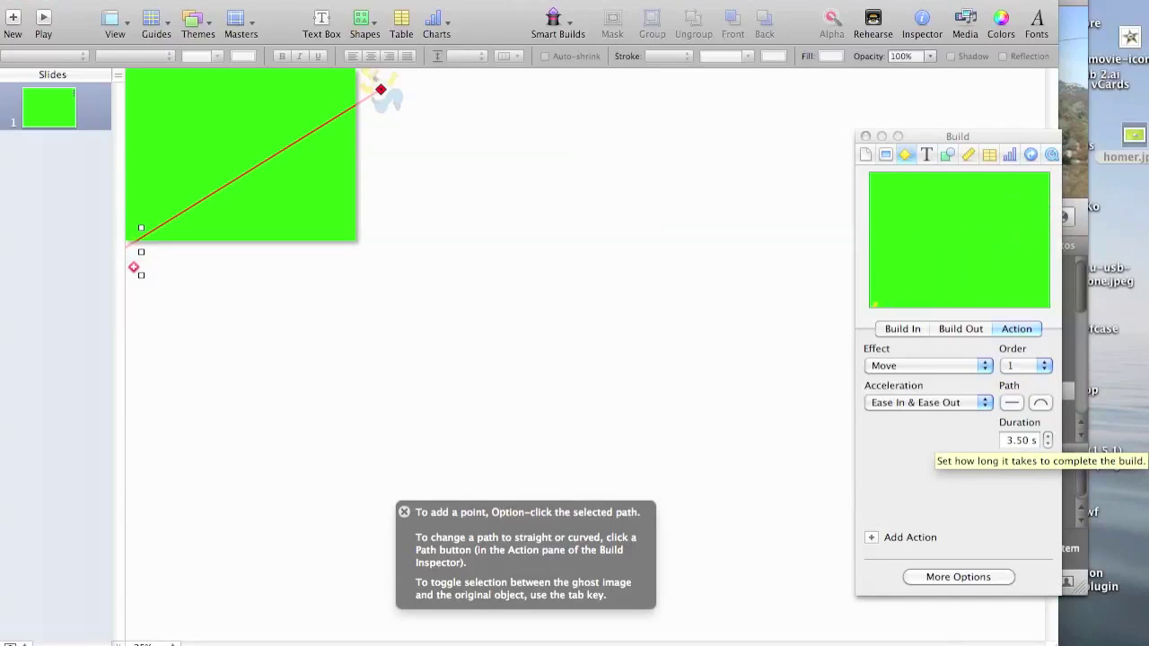
{"action": "left_click", "coordinate": [1048, 443]}
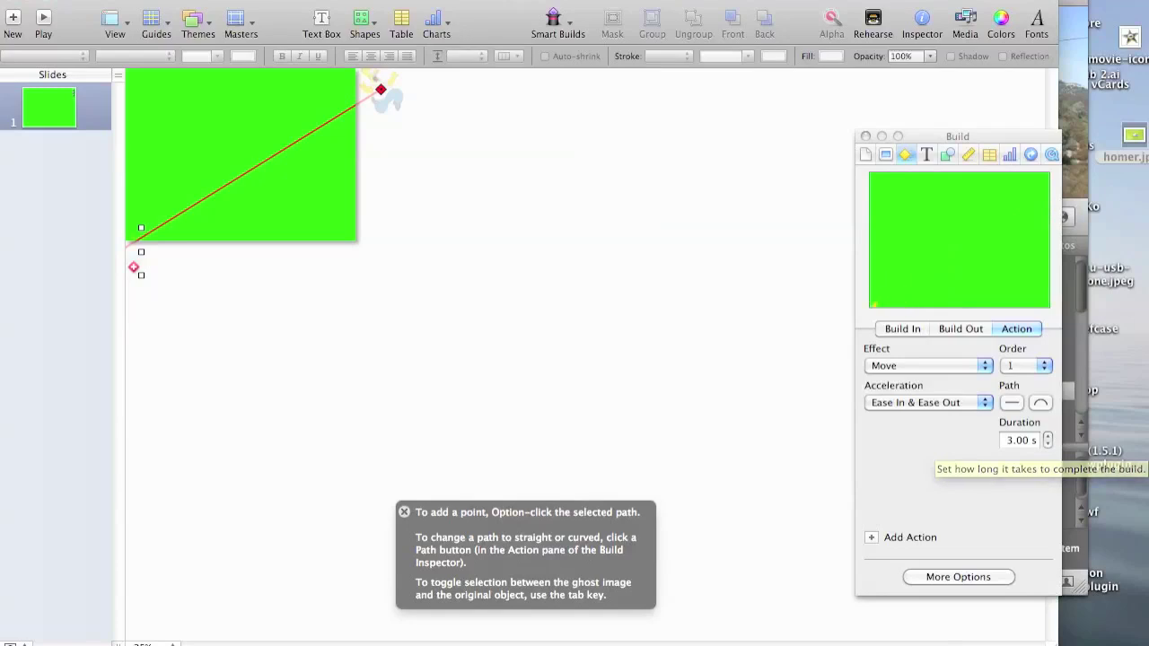
Raise both ends of Homer's Move path, ending it beyond the slide's left edge, and keep its Ease In & Ease Out acceleration
{"action": "left_click_drag", "start_coordinate": [134, 244], "coordinate": [117, 211]}
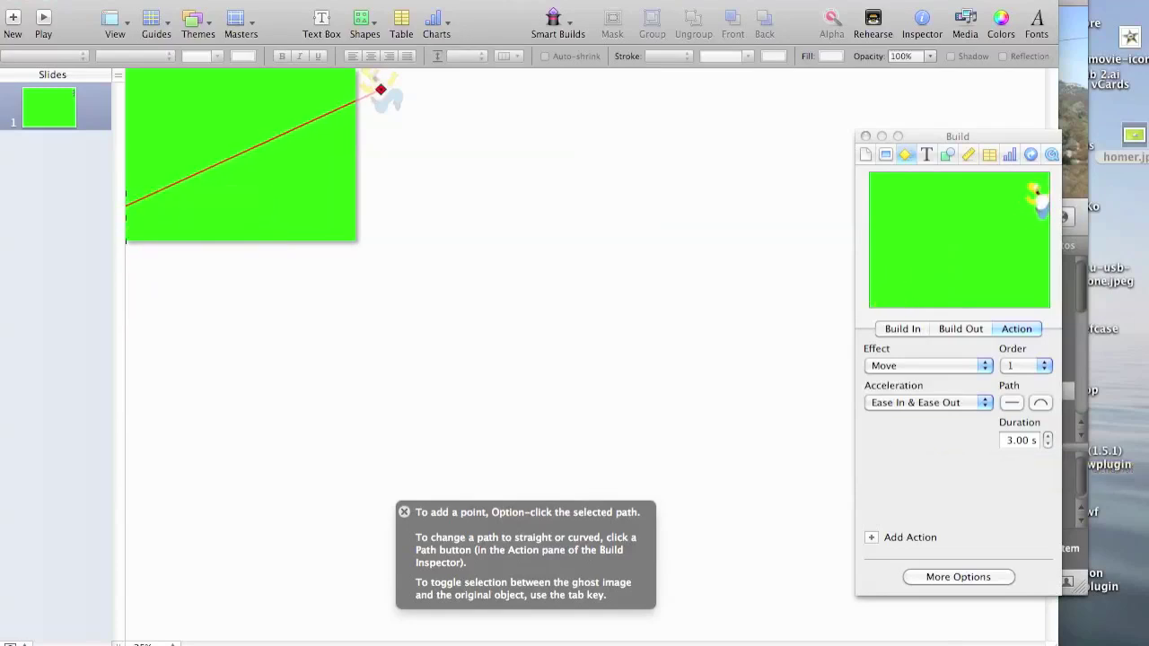
{"action": "left_click", "coordinate": [929, 403]}
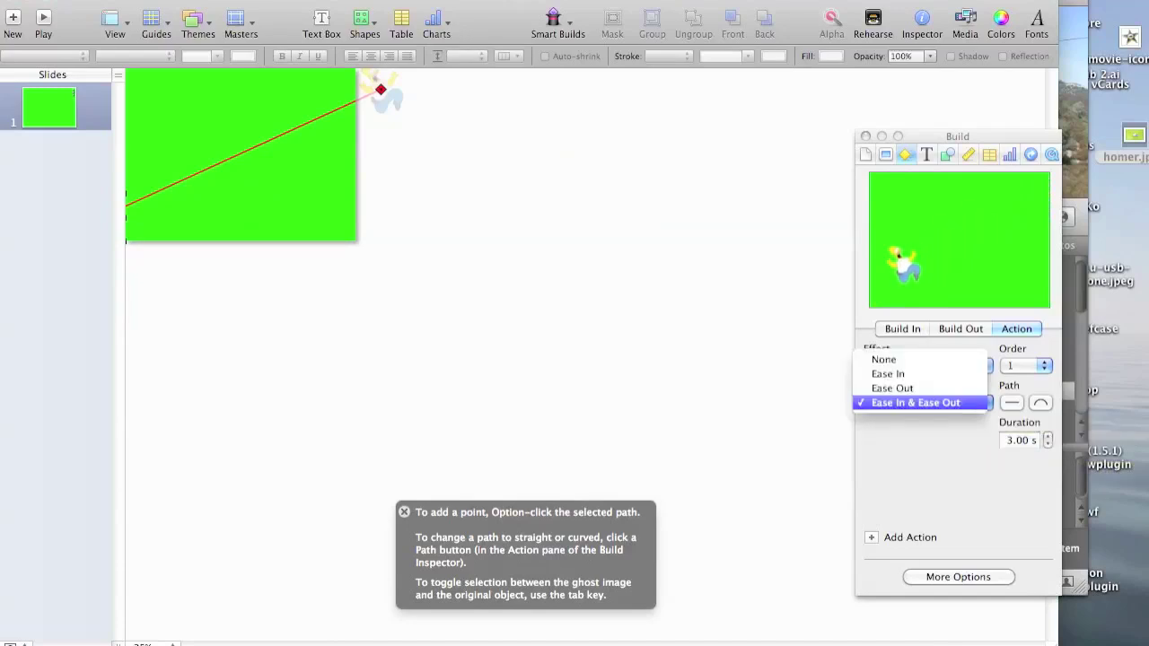
{"action": "left_click", "coordinate": [929, 402]}
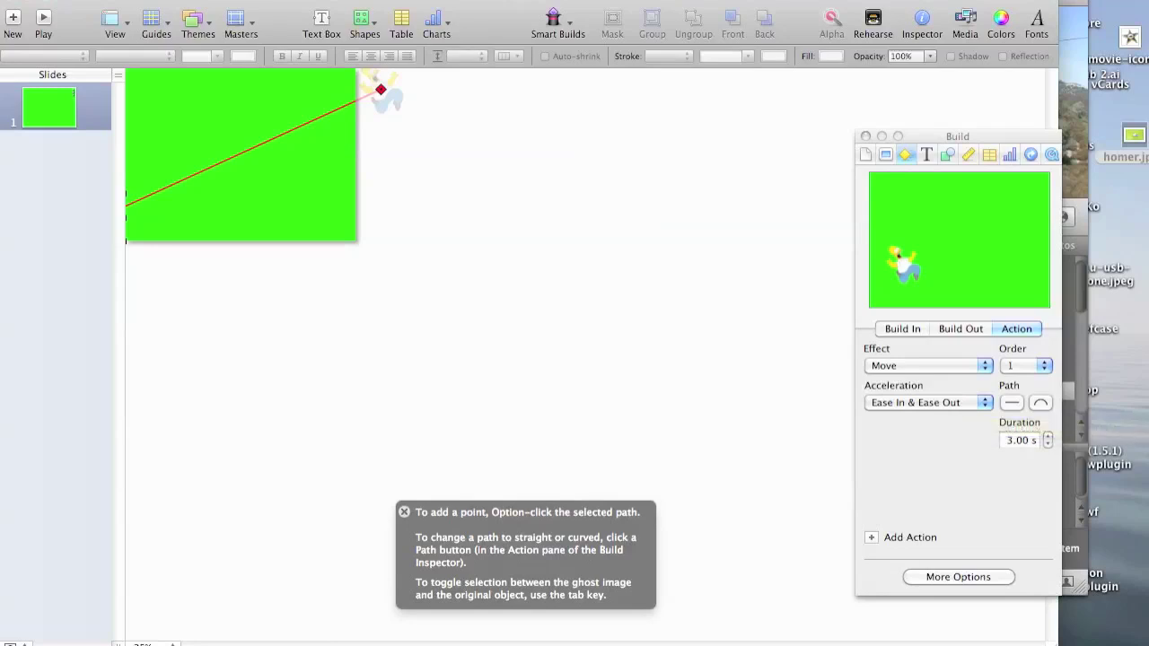
{"action": "mouse_move", "coordinate": [381, 90]}
{"action": "left_mouse_down"}
{"action": "mouse_move", "coordinate": [385, 76]}
{"action": "mouse_move", "coordinate": [369, 73]}
{"action": "left_mouse_up"}
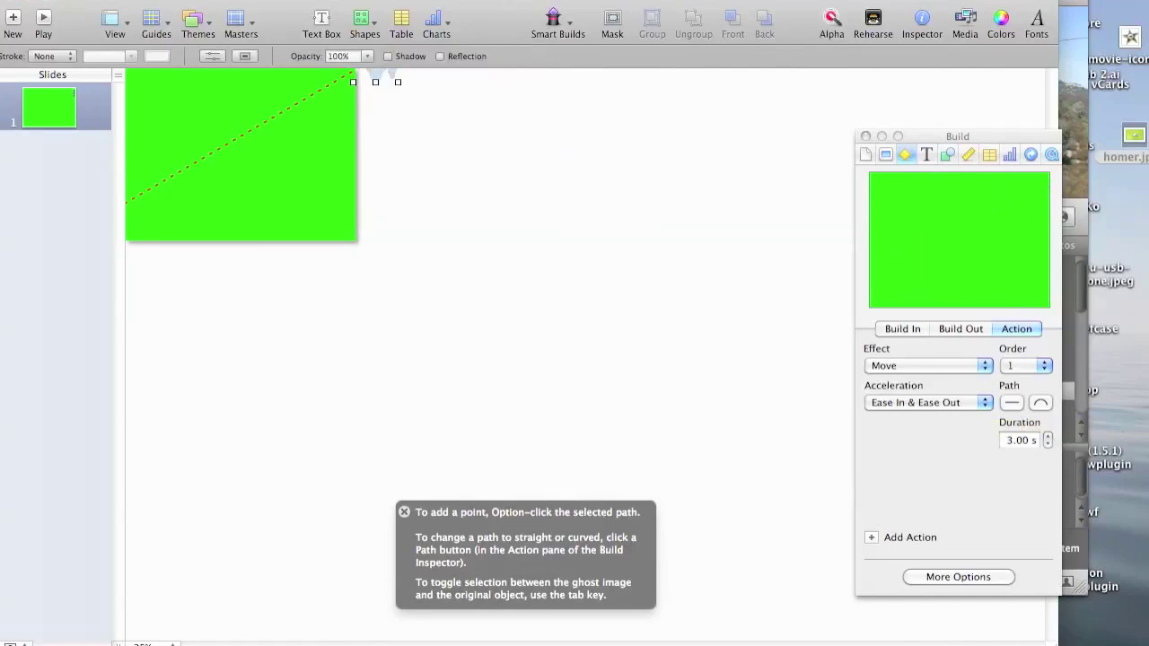
Export the slide to the desktop as a Full Quality, Large QuickTime movie named Homer flying
{"action": "left_click", "coordinate": [125, 2]}
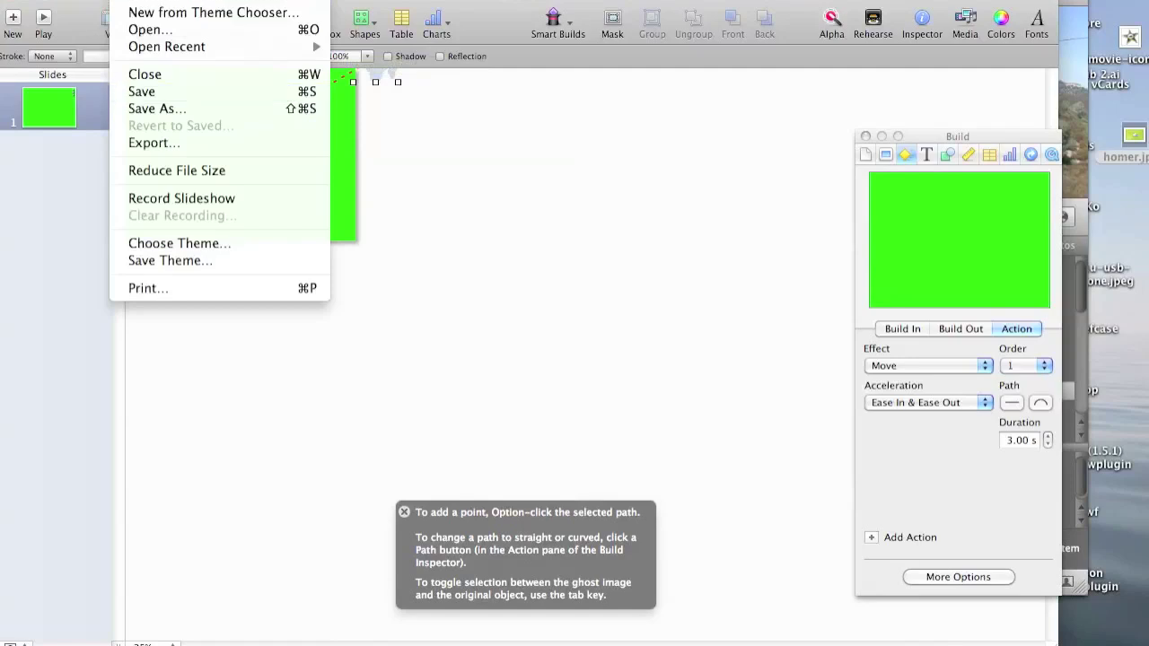
{"action": "left_click", "coordinate": [151, 144]}
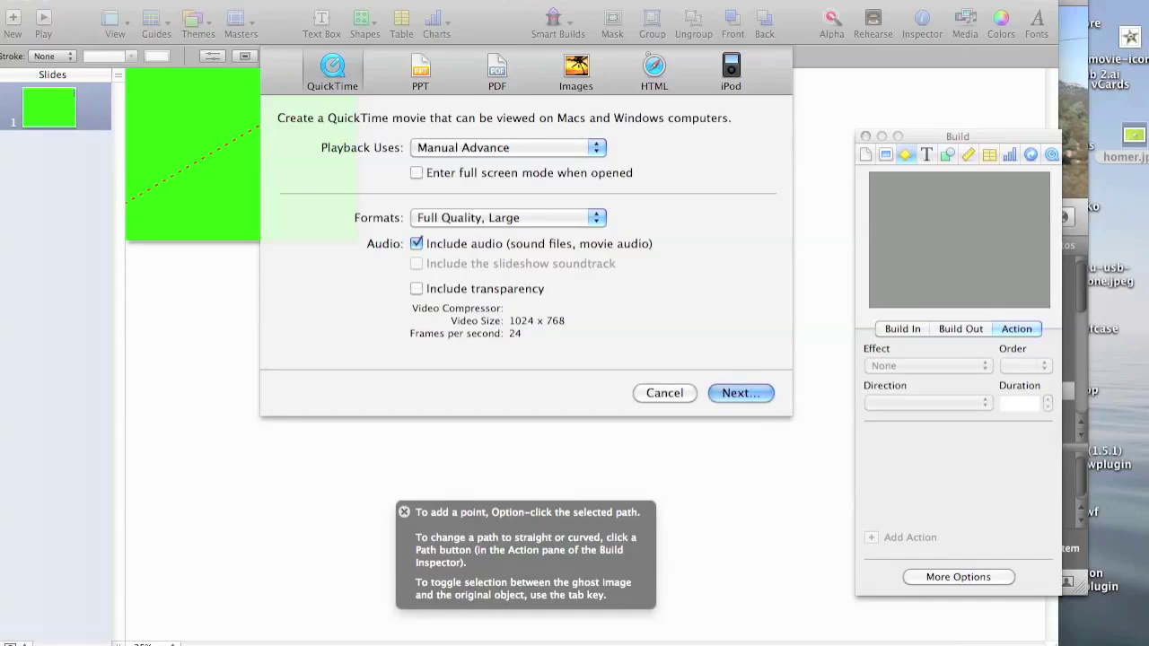
{"action": "key", "text": "Escape"}
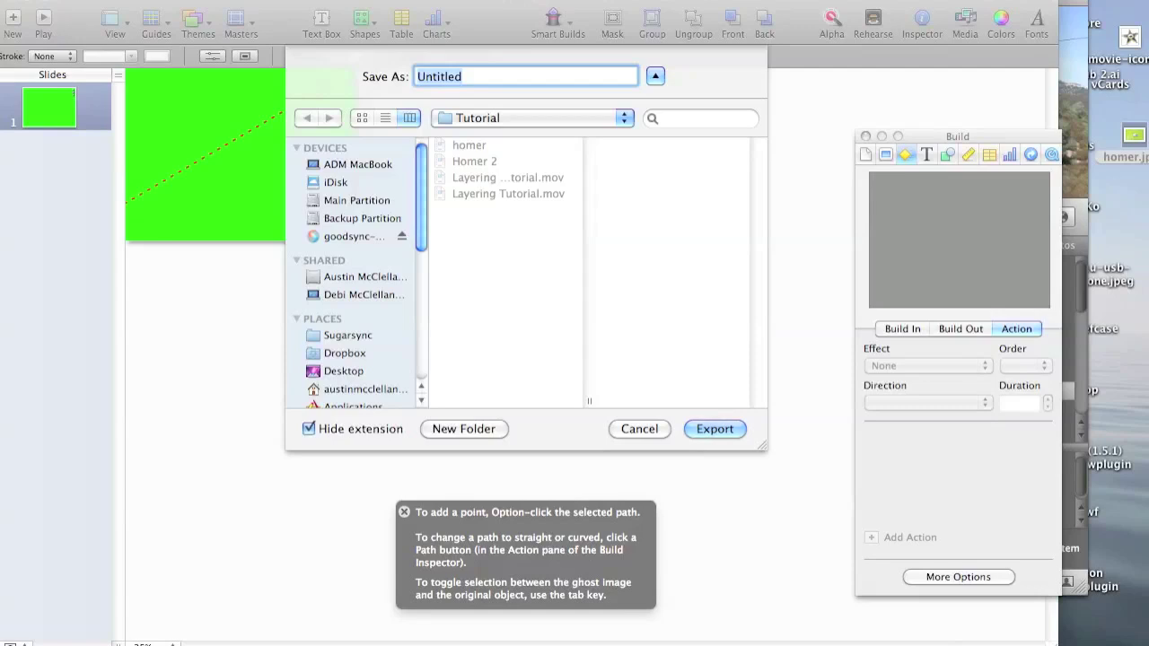
{"action": "type", "text": "Homer flying"}
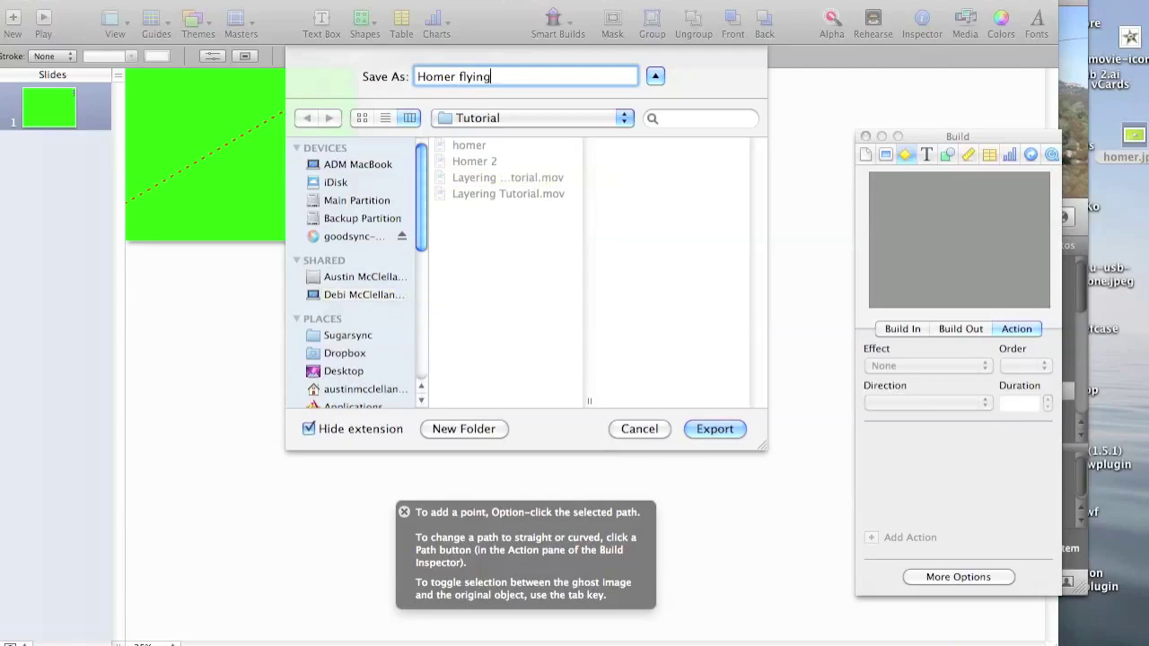
{"action": "left_click", "coordinate": [344, 370]}
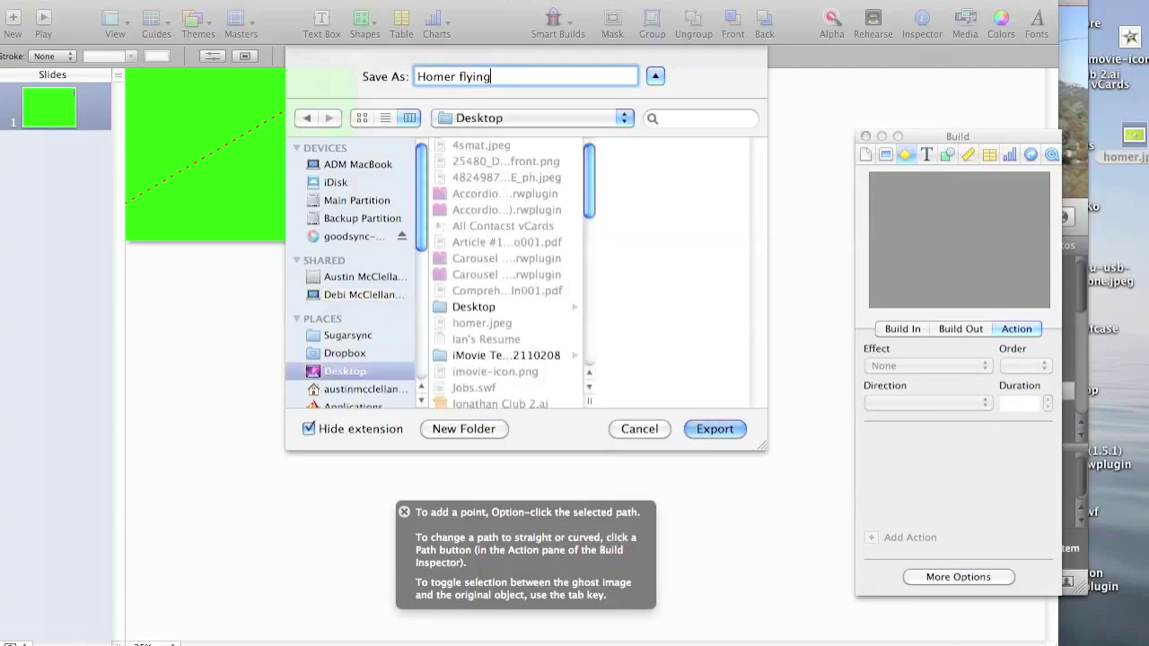
{"action": "key", "text": "Return"}
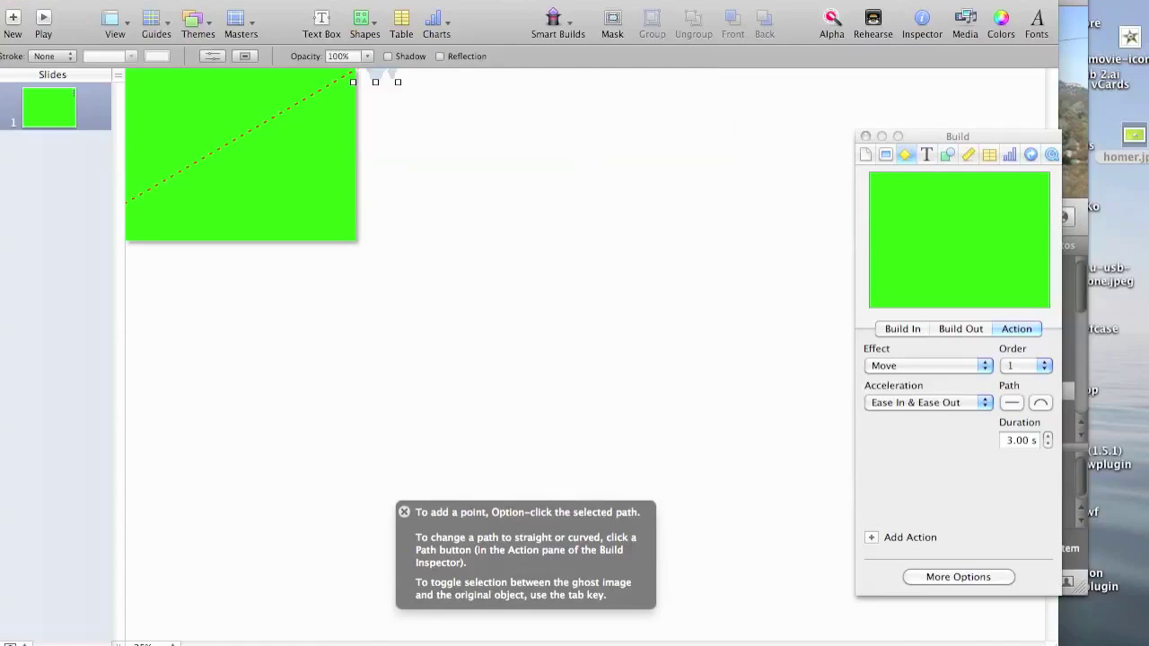
Hide Keynote to return to iMovie and import the desktop movie Homer flying into the Layering Tutorial event at Full - Original Size
{"action": "left_click", "coordinate": [70, 2]}
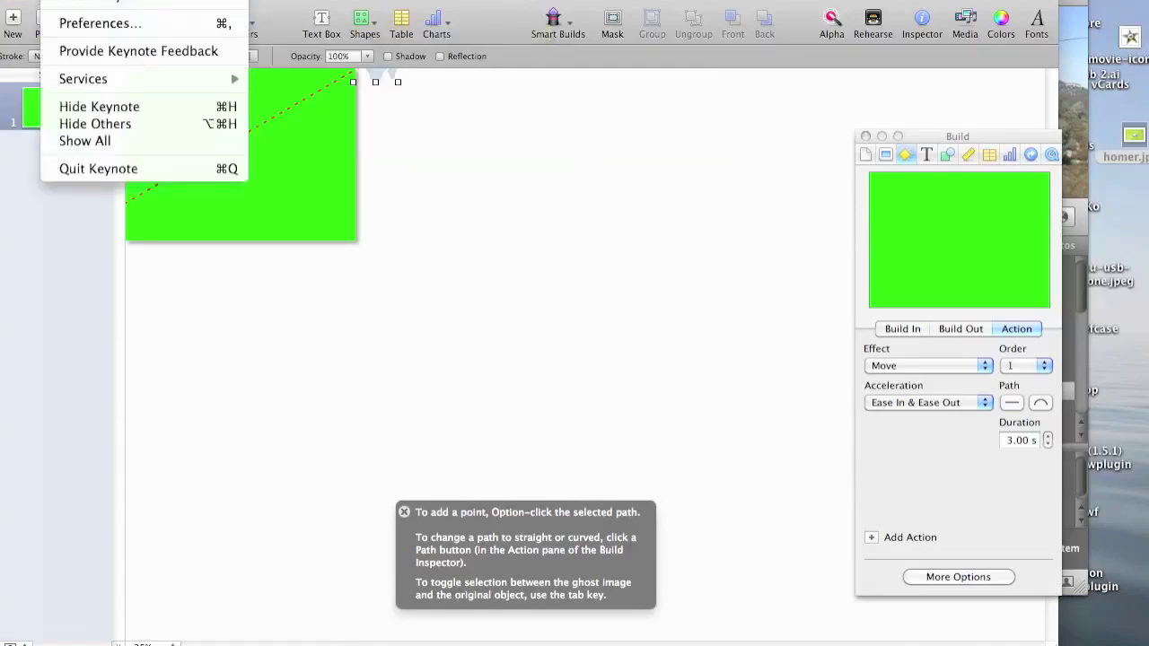
{"action": "left_click", "coordinate": [99, 105]}
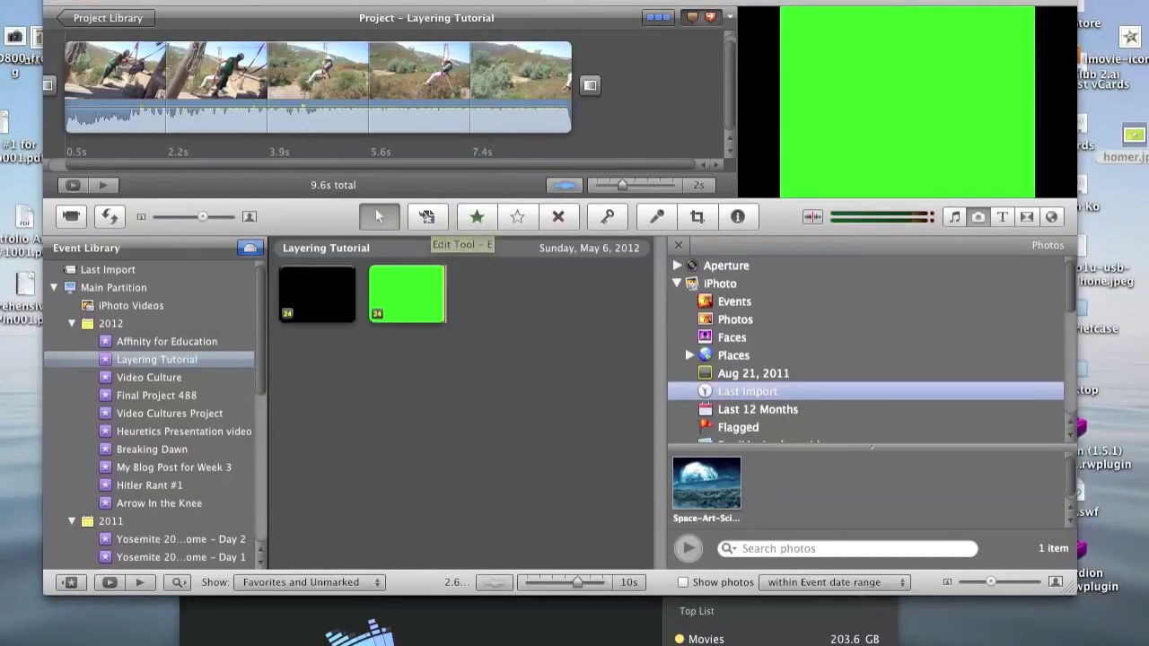
{"action": "left_click", "coordinate": [116, 0]}
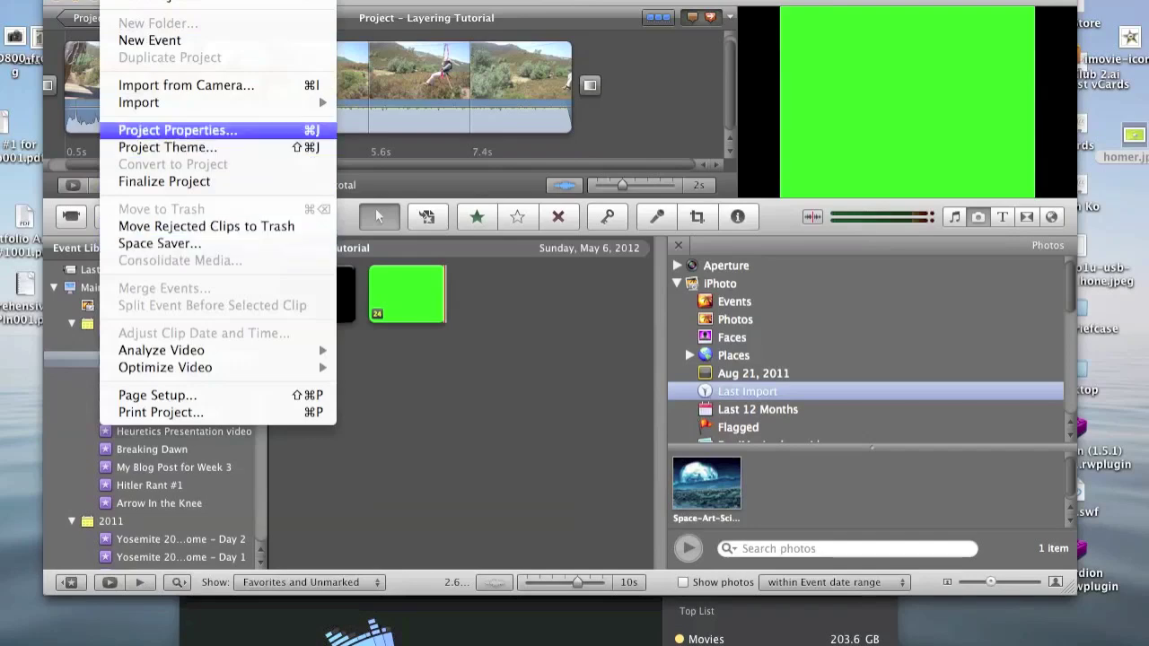
{"action": "mouse_move", "coordinate": [139, 102]}
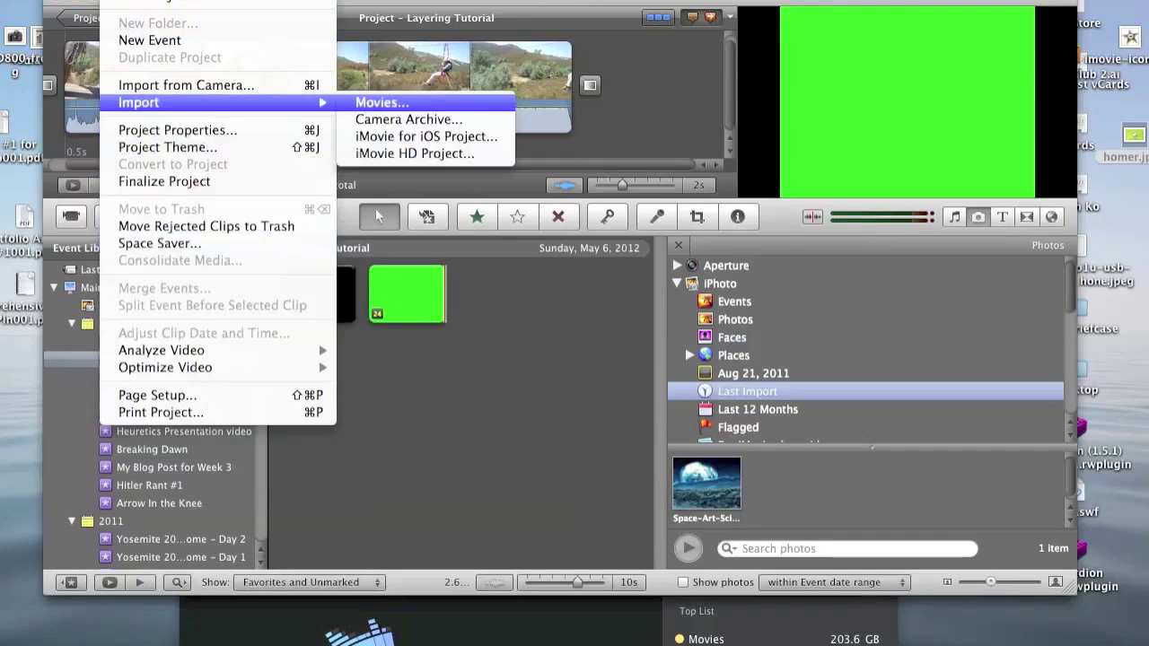
{"action": "left_click", "coordinate": [386, 102]}
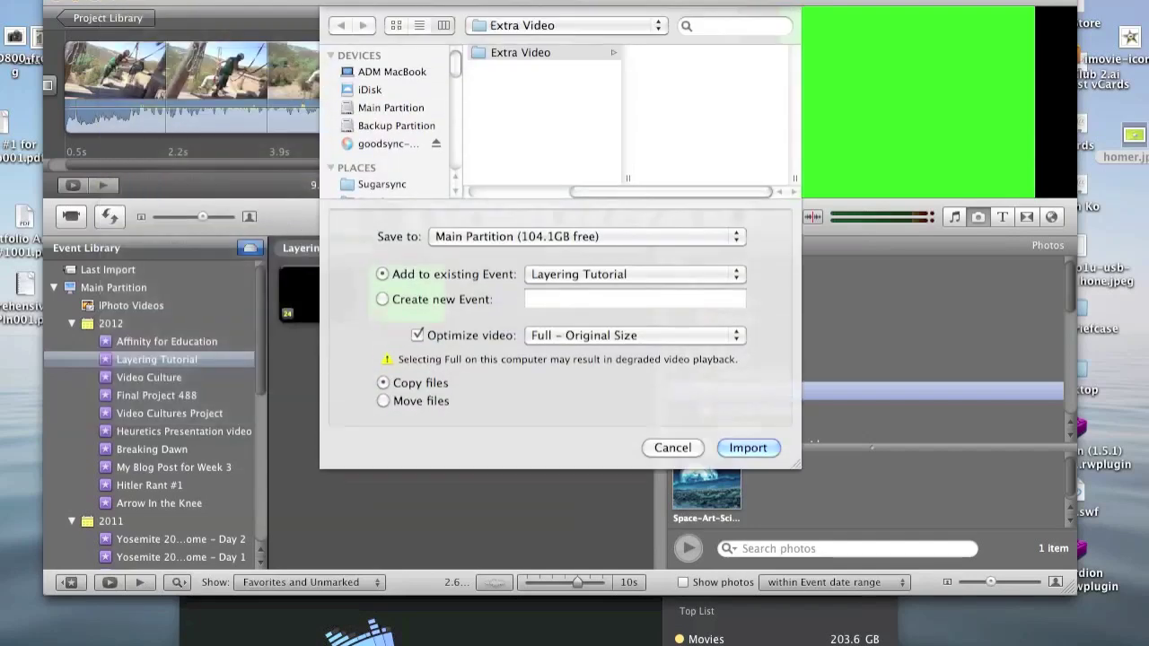
{"action": "scroll", "coordinate": [388, 184], "scroll_direction": "down", "scroll_amount": 3}
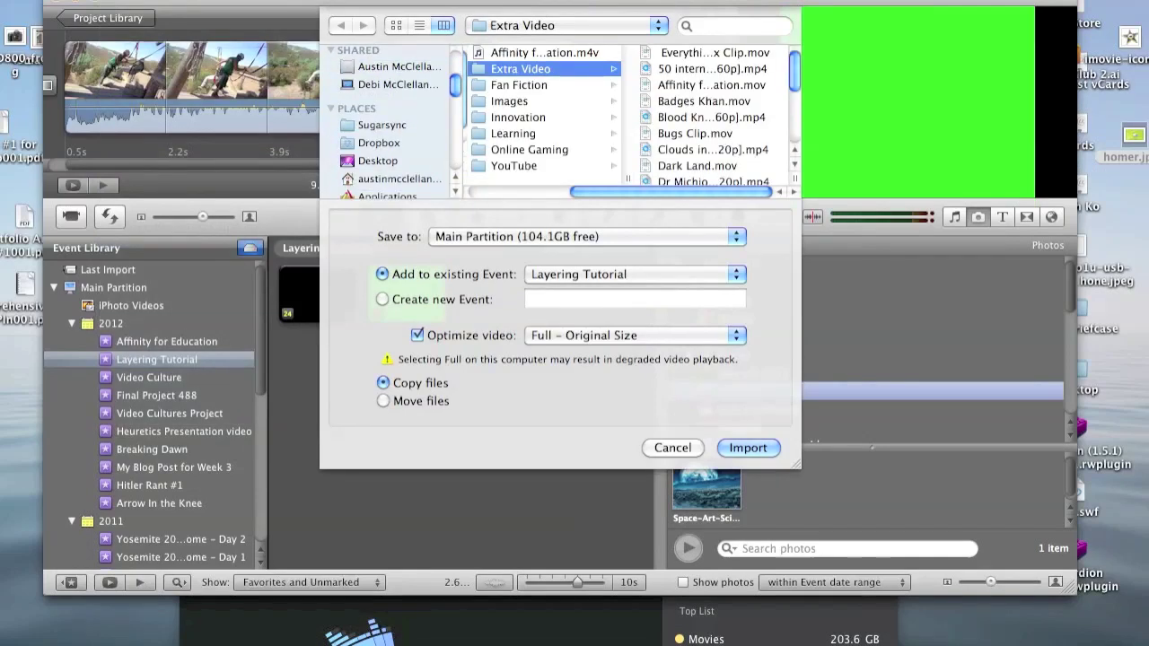
{"action": "left_click", "coordinate": [378, 161]}
{"action": "scroll", "coordinate": [543, 121], "scroll_direction": "down", "scroll_amount": 10}
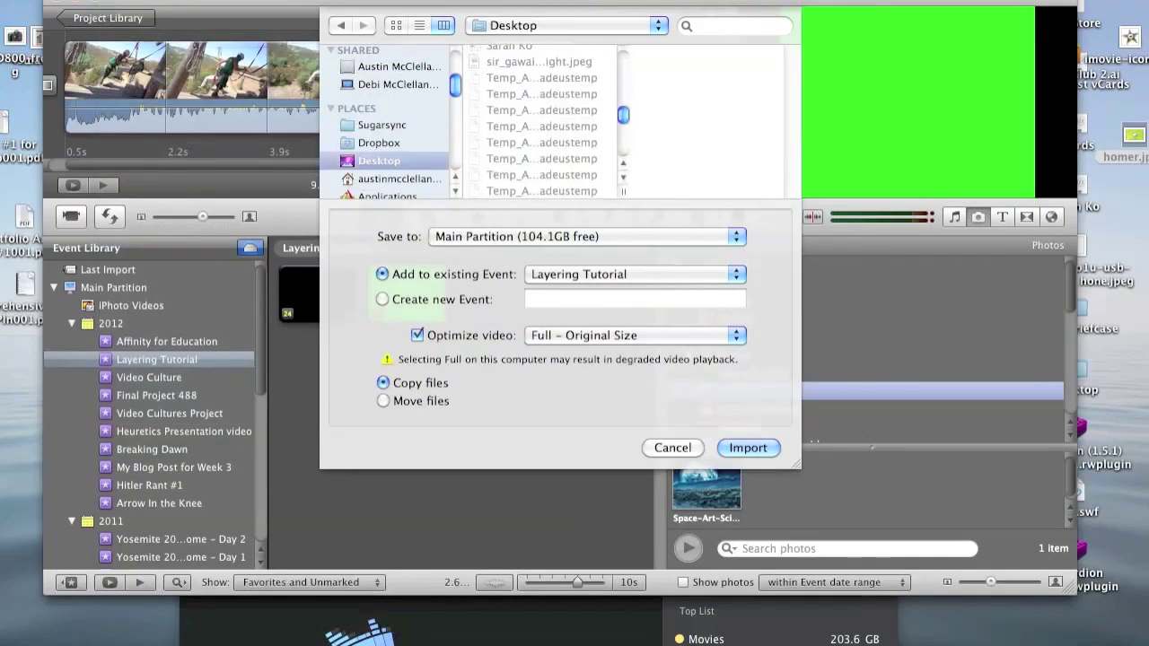
{"action": "scroll", "coordinate": [542, 121], "scroll_direction": "up", "scroll_amount": 5}
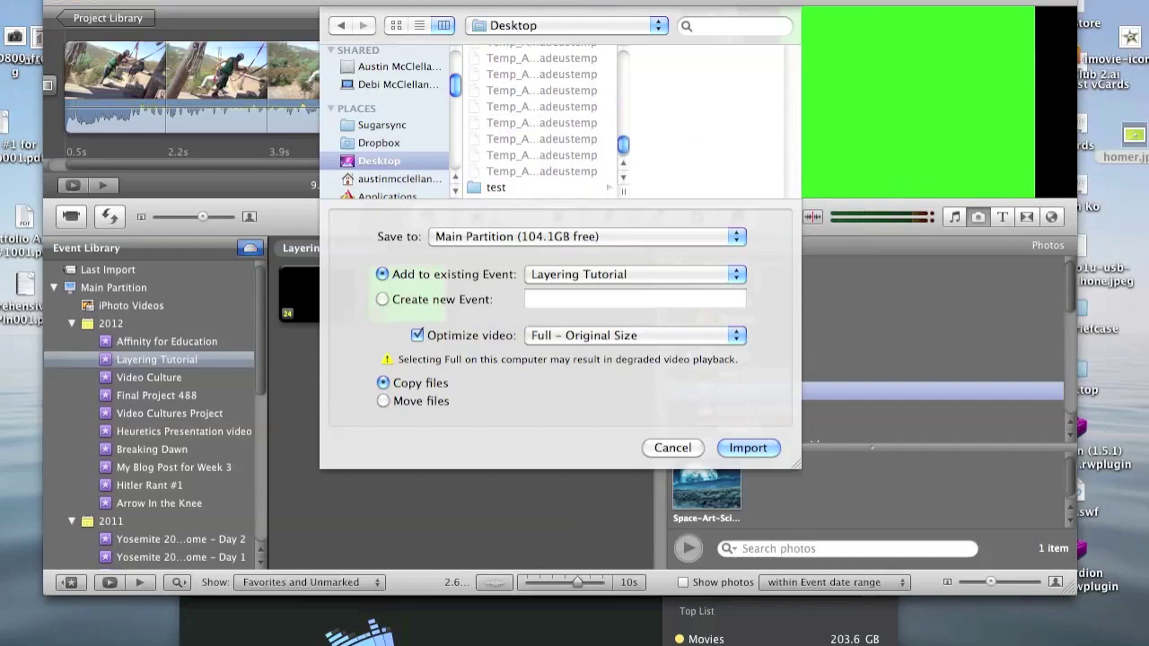
{"action": "scroll", "coordinate": [542, 121], "scroll_direction": "up", "scroll_amount": 5}
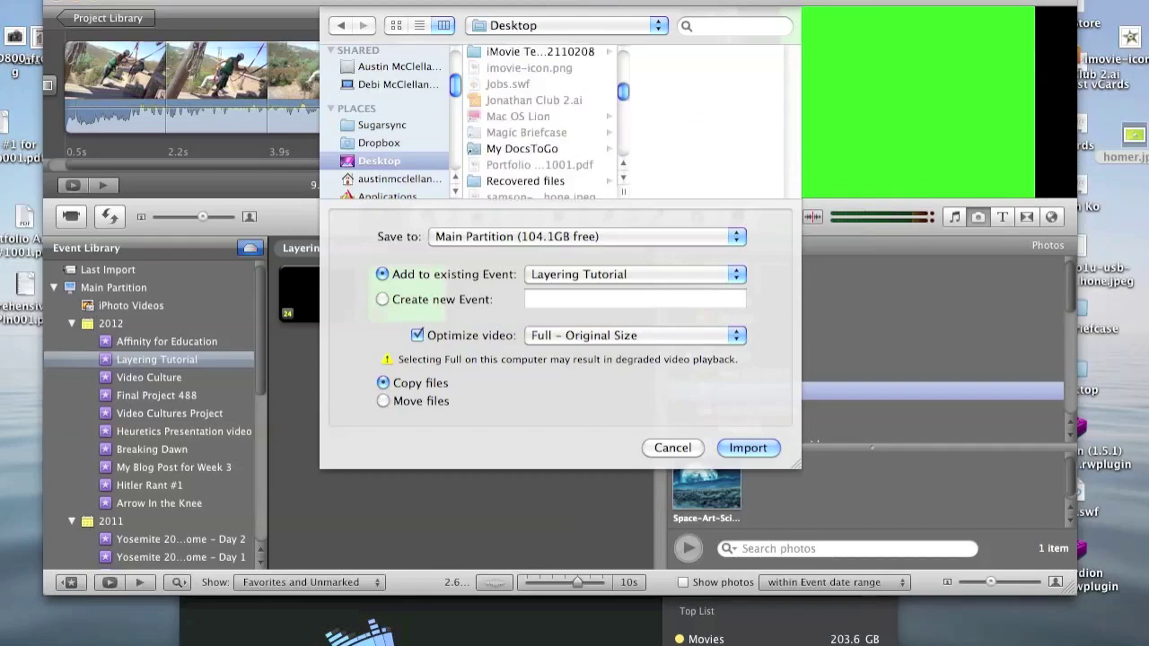
{"action": "scroll", "coordinate": [542, 121], "scroll_direction": "up", "scroll_amount": 5}
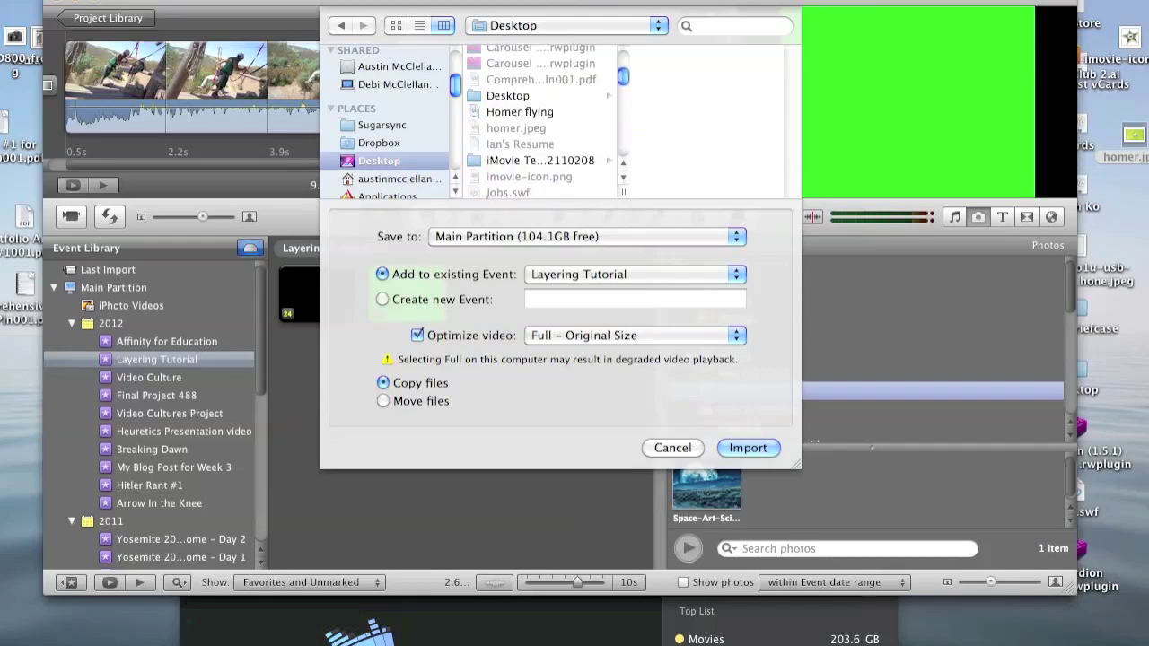
{"action": "left_click", "coordinate": [520, 112]}
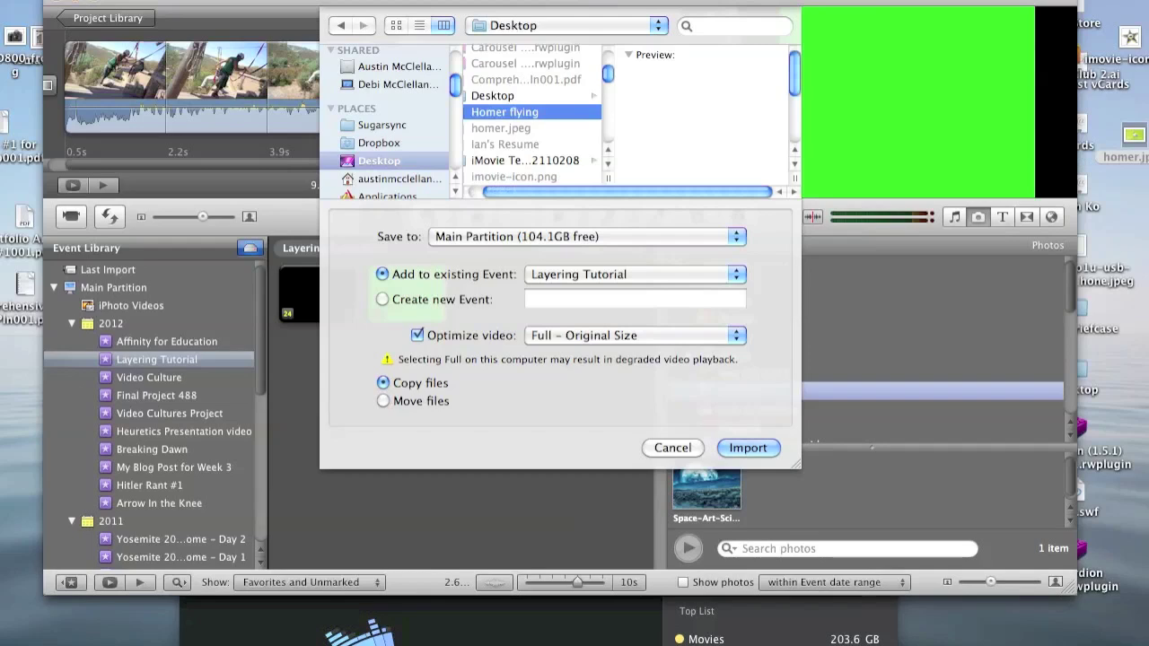
{"action": "left_click", "coordinate": [727, 447]}
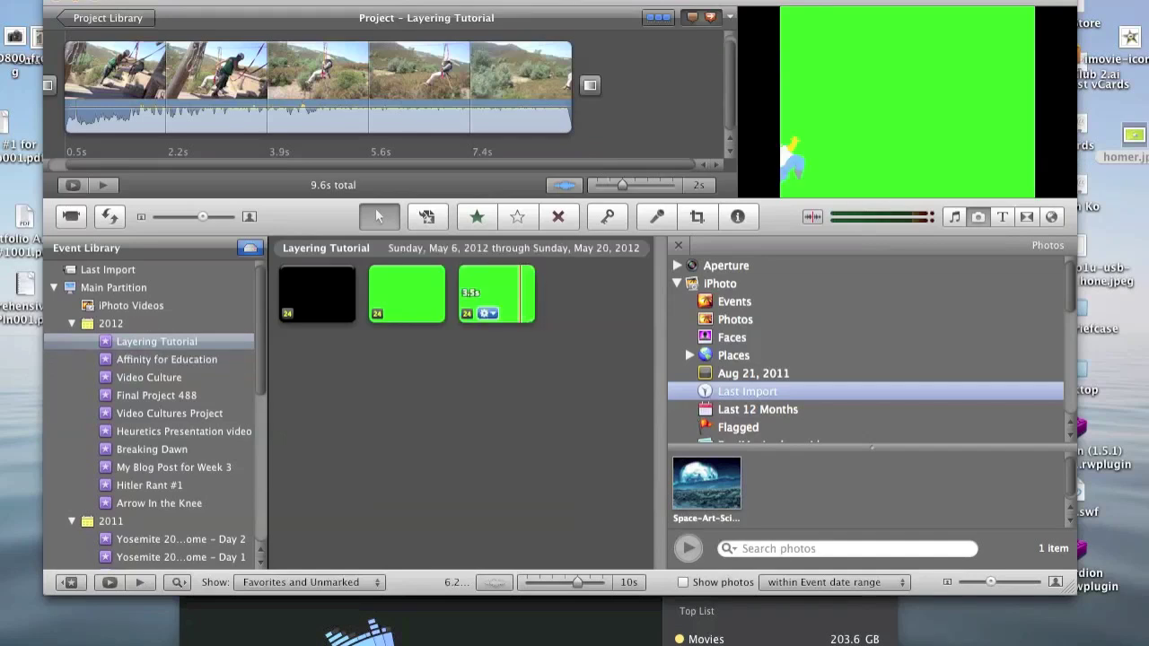
Preview the imported Homer clip and layer all of it over the zip-line footage as a Green Screen overlay starting at about 3 s
{"action": "key", "text": "space"}
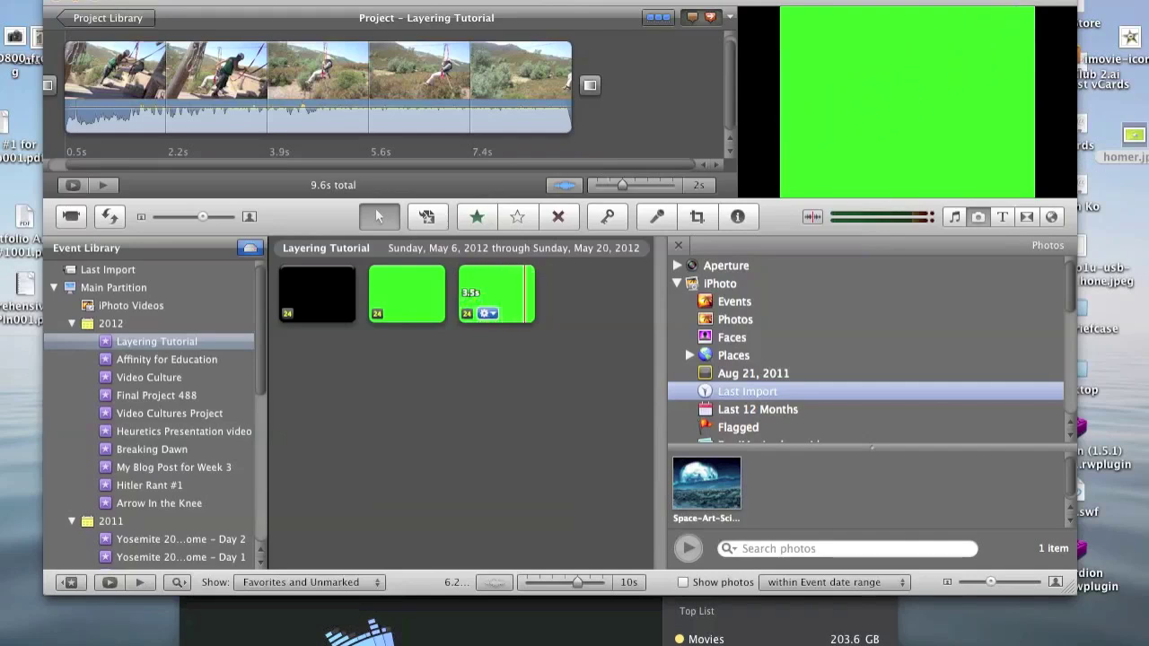
{"action": "left_click", "coordinate": [525, 294]}
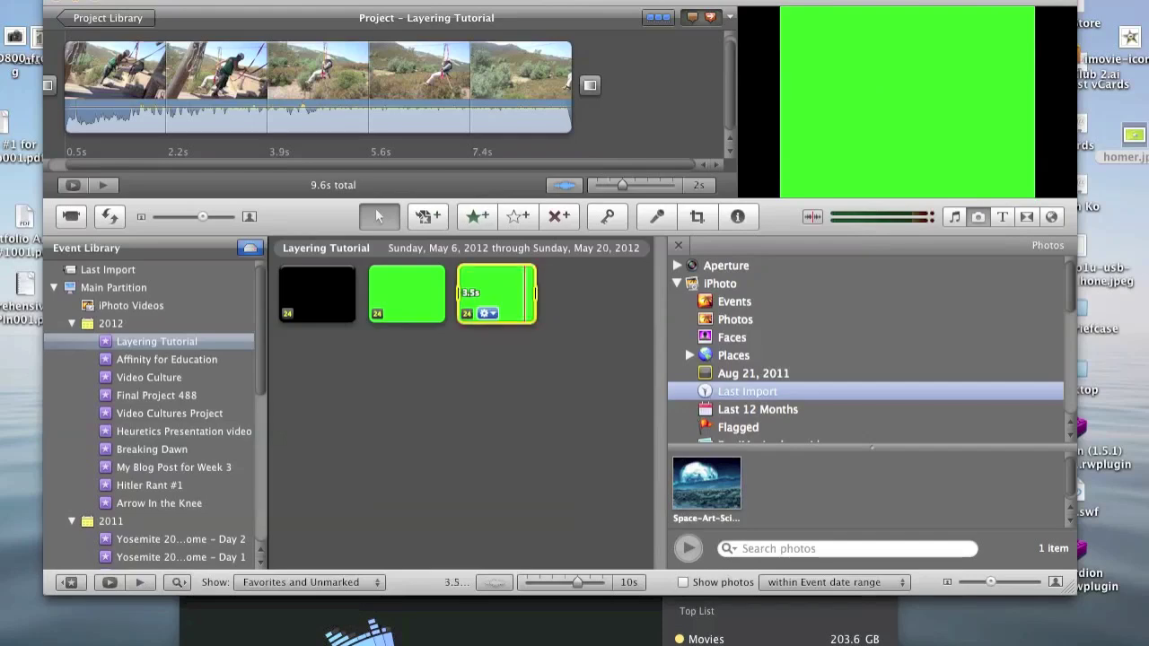
{"action": "mouse_move", "coordinate": [505, 293]}
{"action": "left_mouse_down"}
{"action": "mouse_move", "coordinate": [377, 167]}
{"action": "mouse_move", "coordinate": [297, 111]}
{"action": "mouse_move", "coordinate": [135, 85]}
{"action": "mouse_move", "coordinate": [214, 85]}
{"action": "left_mouse_up"}
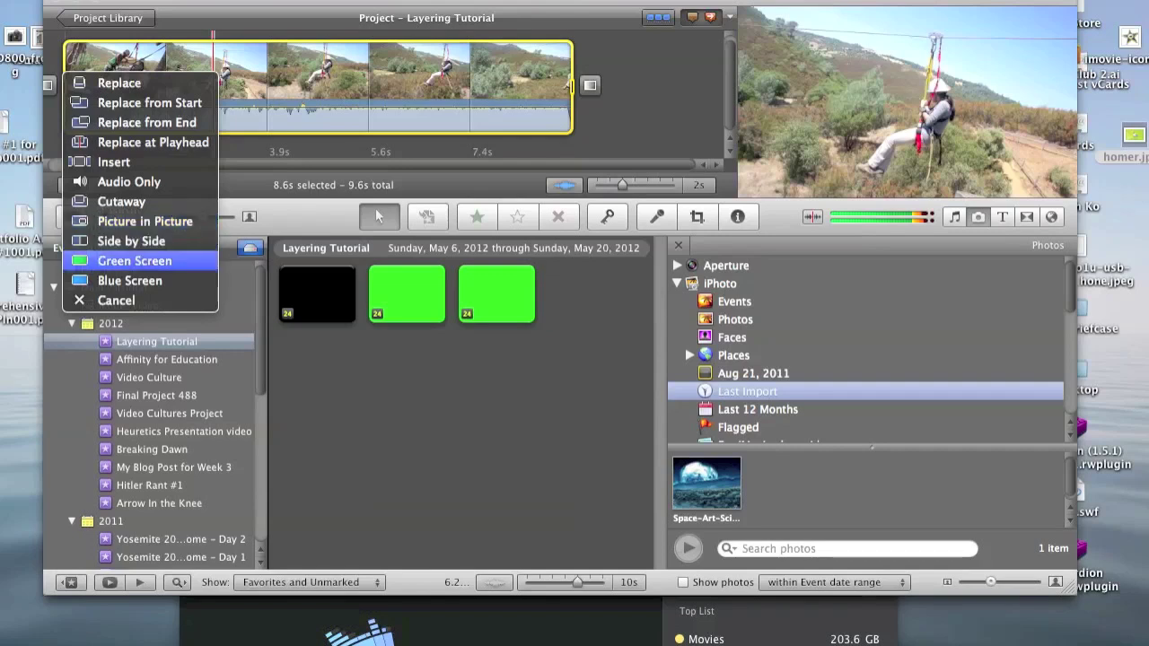
{"action": "left_click", "coordinate": [134, 261]}
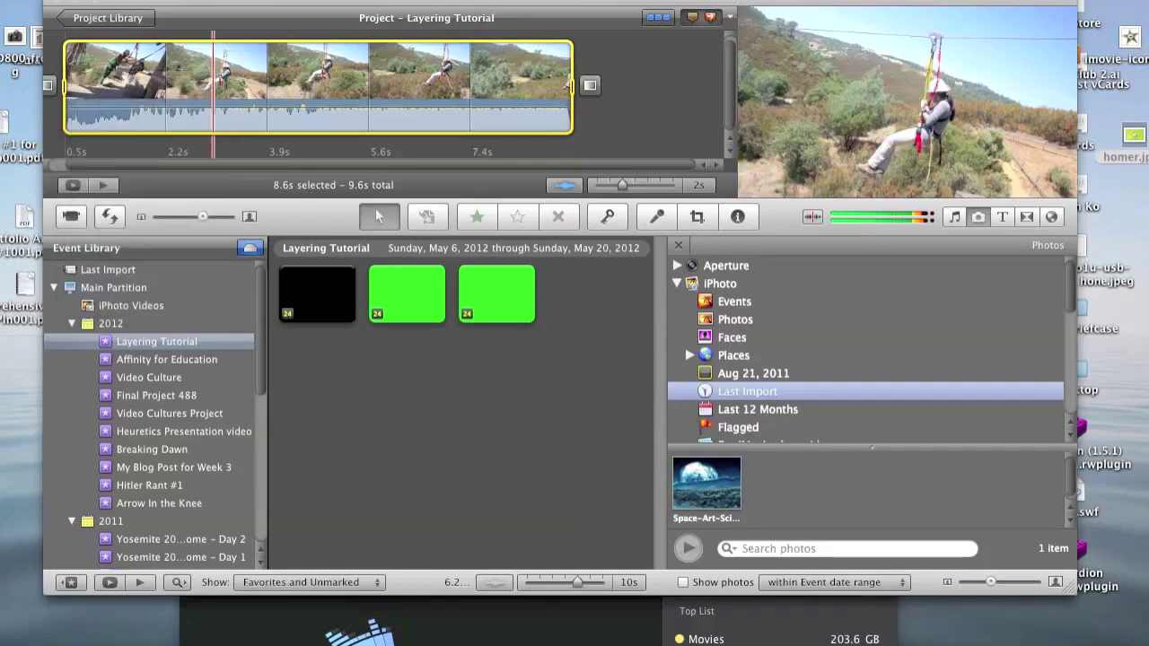
Preview the green-screen overlay and play the project from just before the Homer clip
{"action": "key", "text": "c"}
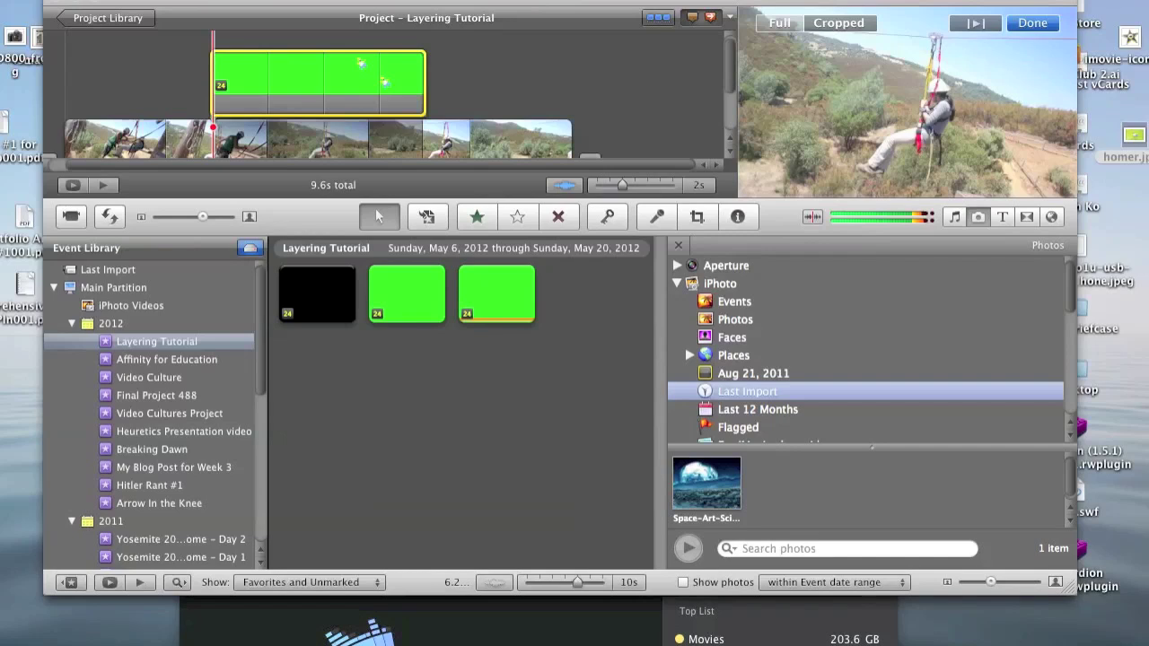
{"action": "left_click", "coordinate": [975, 22]}
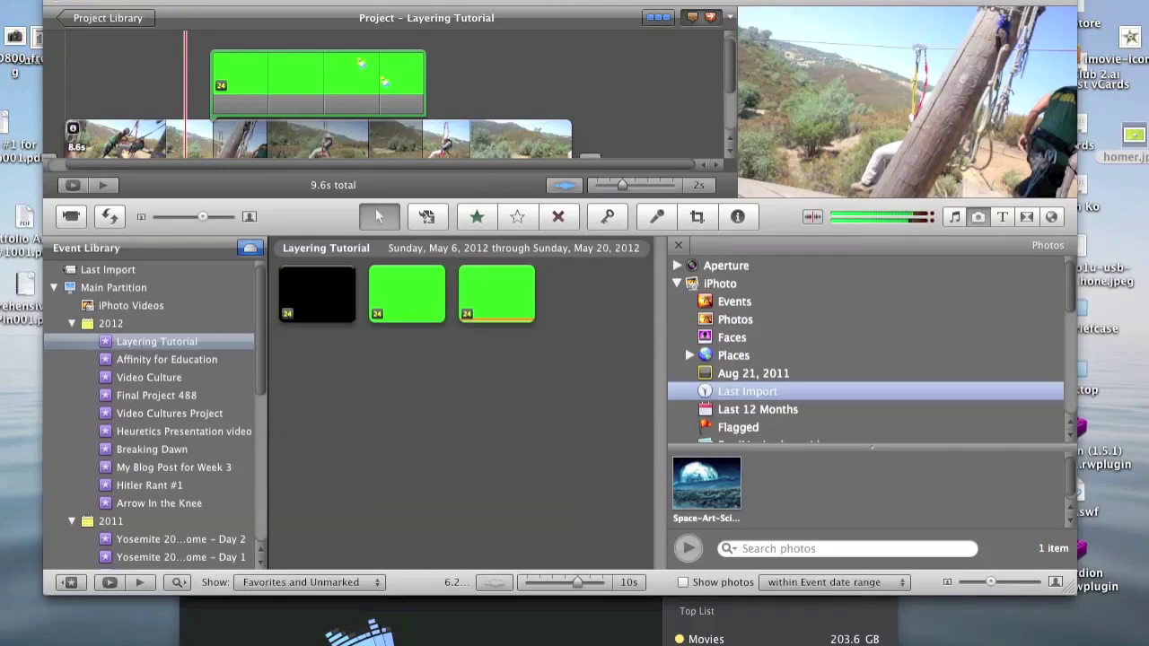
{"action": "key", "text": "space"}
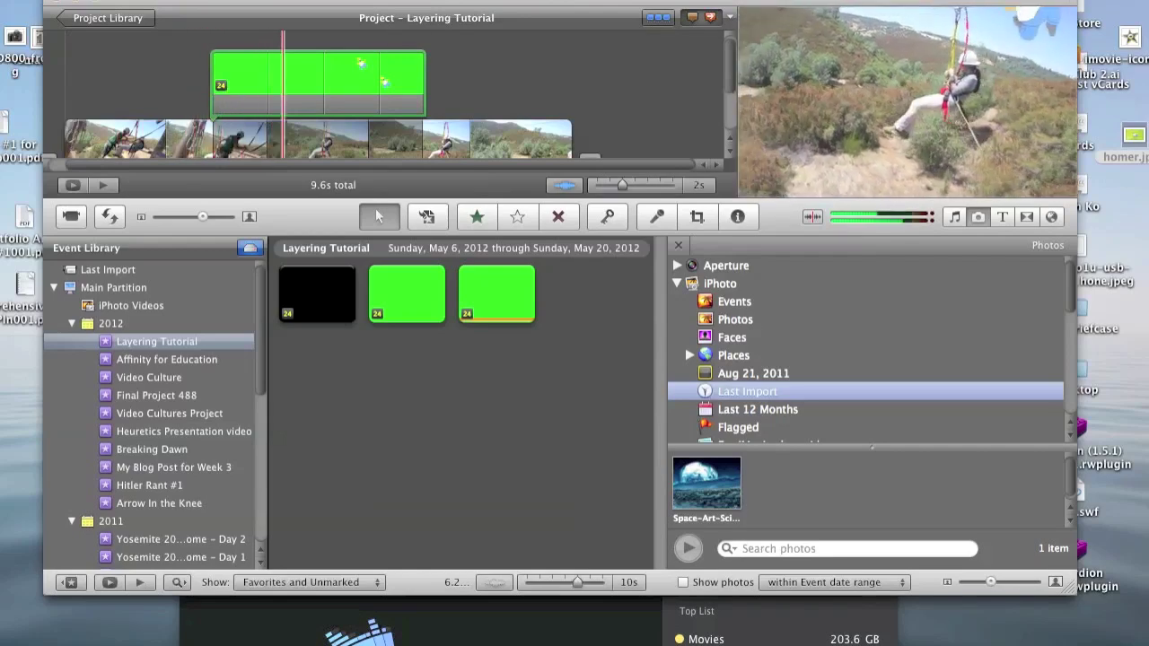